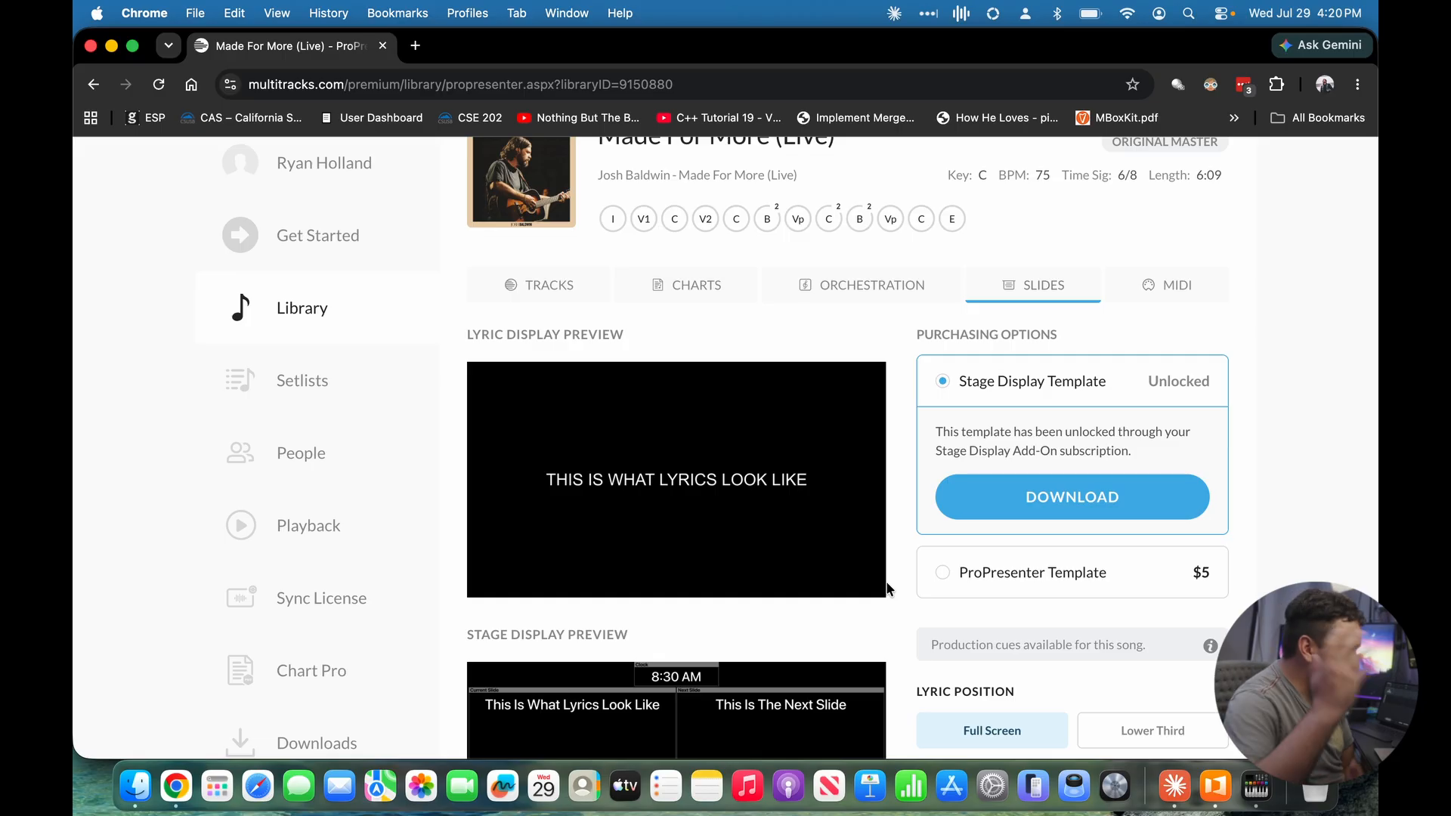
Step: Set the Made For More (Live) slides to 2 lines per slide after previewing the 4-line and 1-line layouts
{"action": "scroll", "coordinate": [1033, 590], "scroll_direction": "down", "scroll_amount": 2}
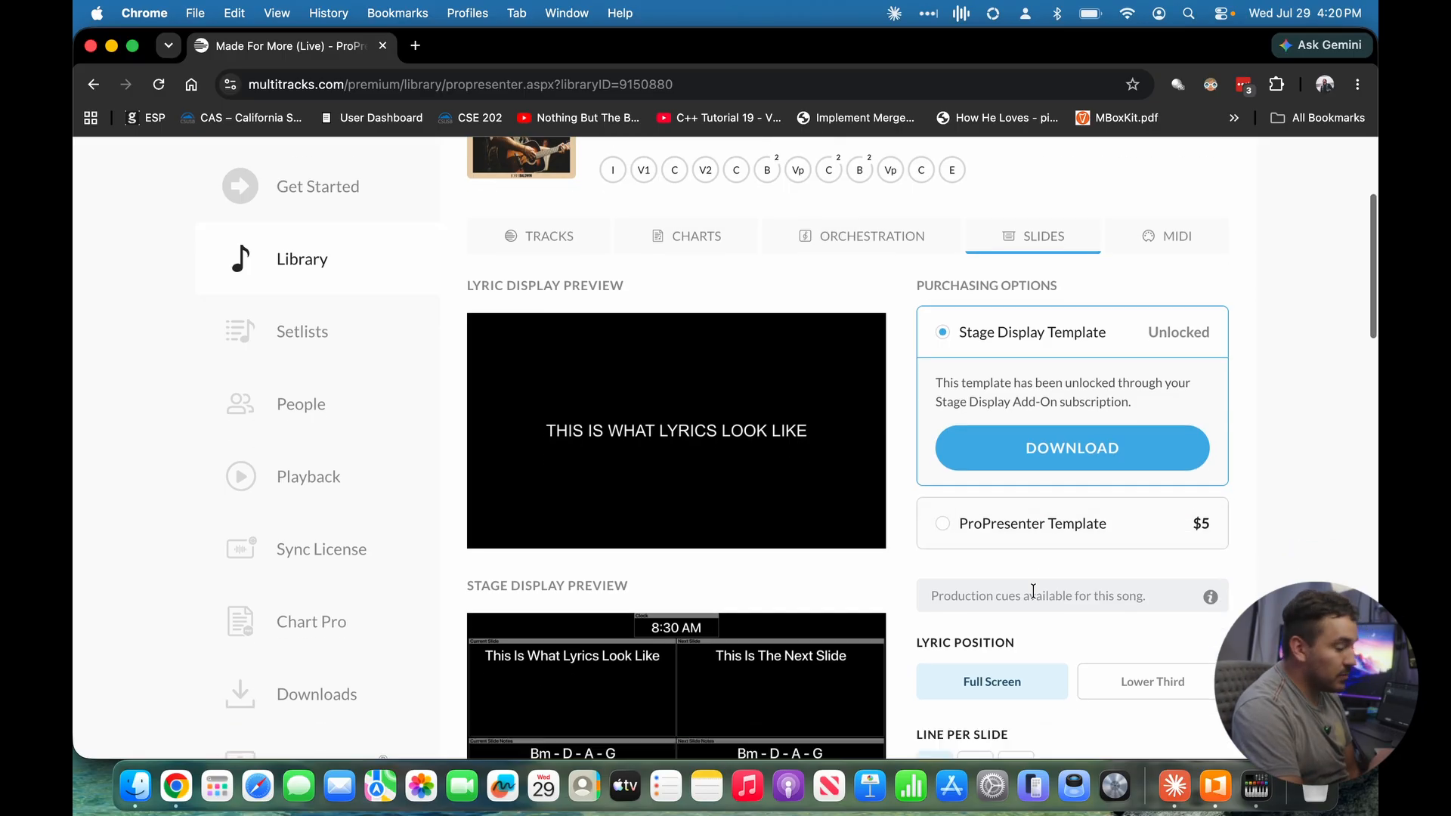
{"action": "scroll", "coordinate": [967, 538], "scroll_direction": "down", "scroll_amount": 5}
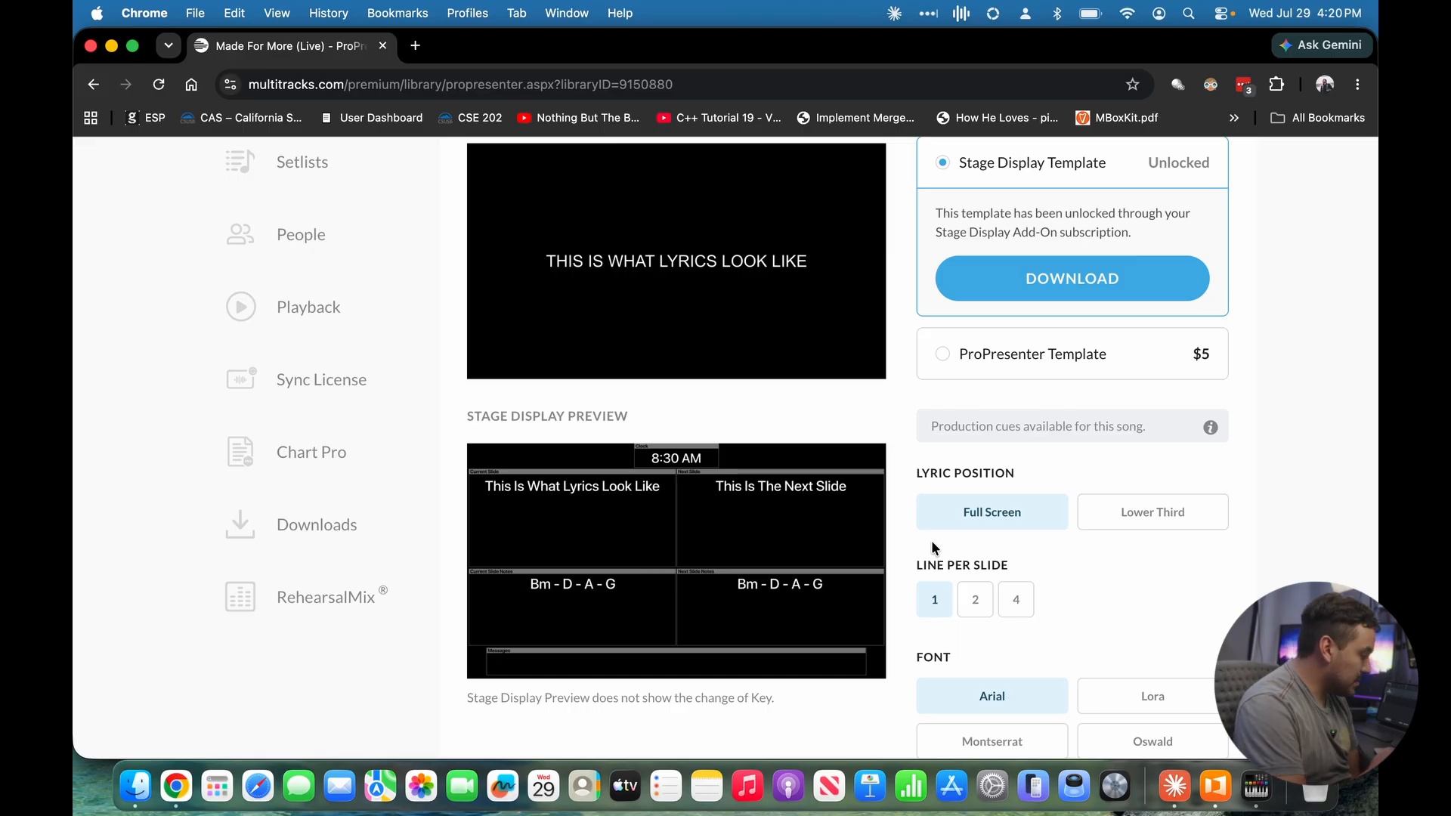
{"action": "scroll", "coordinate": [1026, 576], "scroll_direction": "down", "scroll_amount": 3}
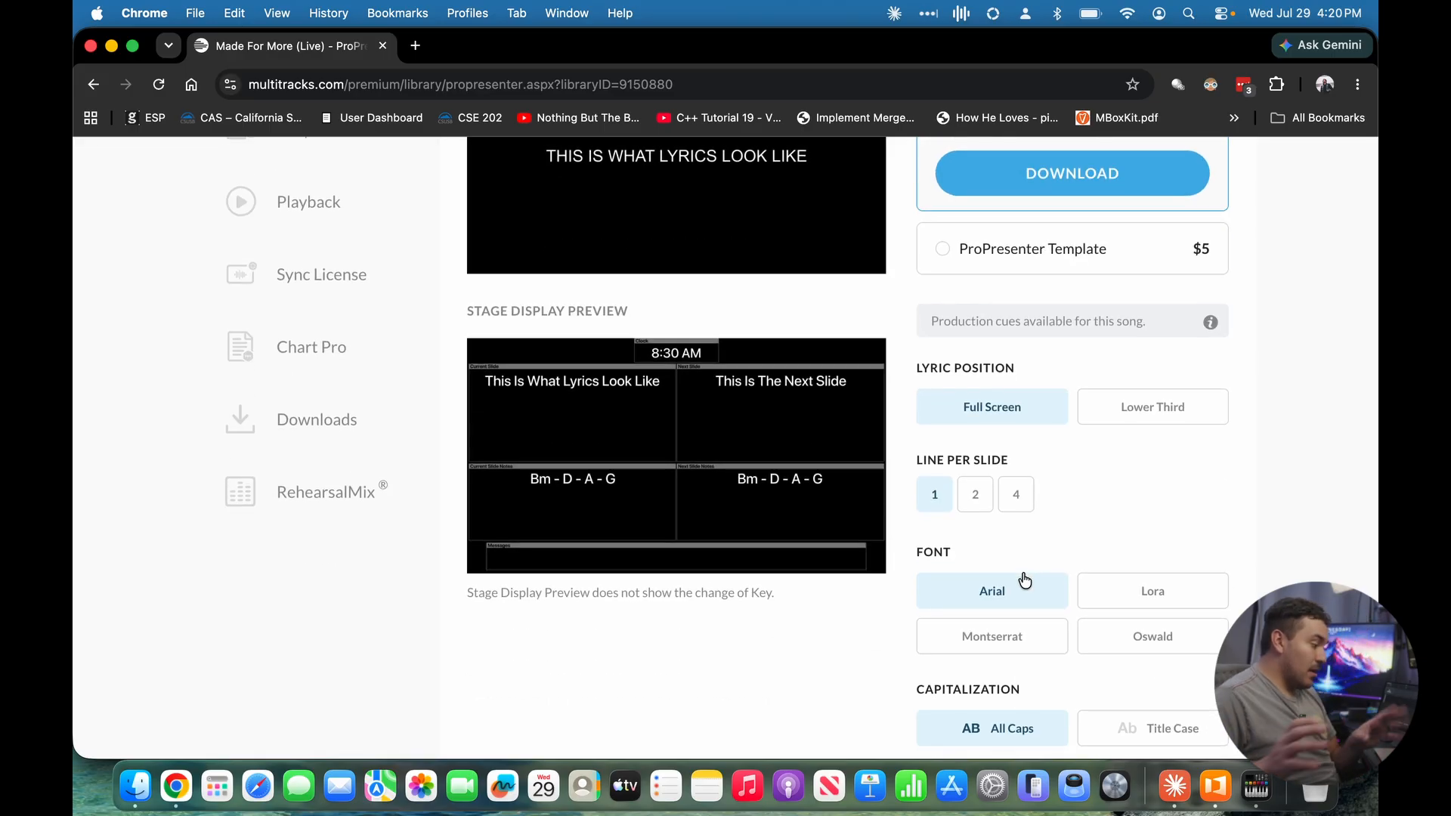
{"action": "scroll", "coordinate": [1024, 580], "scroll_direction": "down", "scroll_amount": 1}
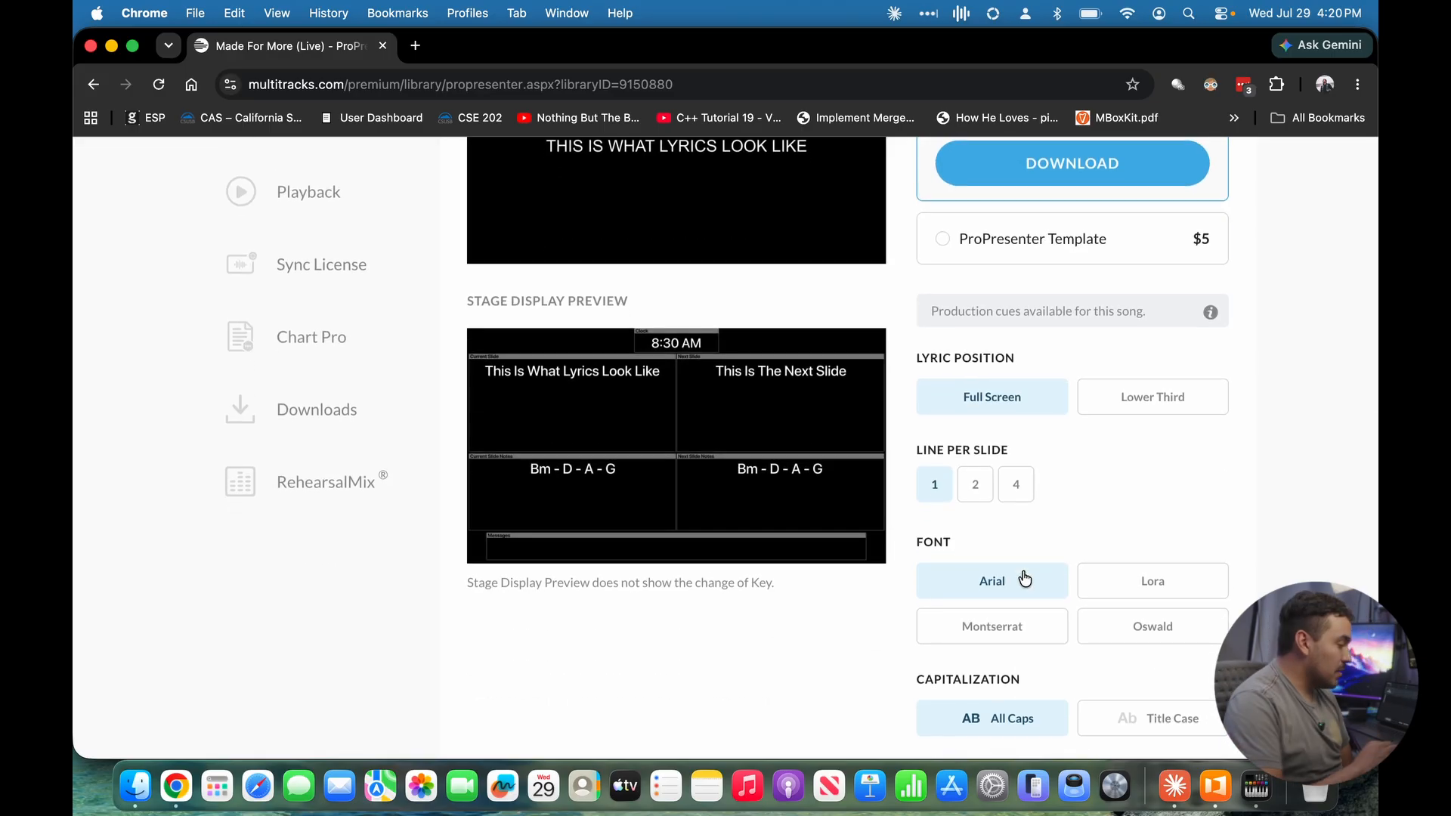
{"action": "scroll", "coordinate": [1108, 475], "scroll_direction": "down", "scroll_amount": 1}
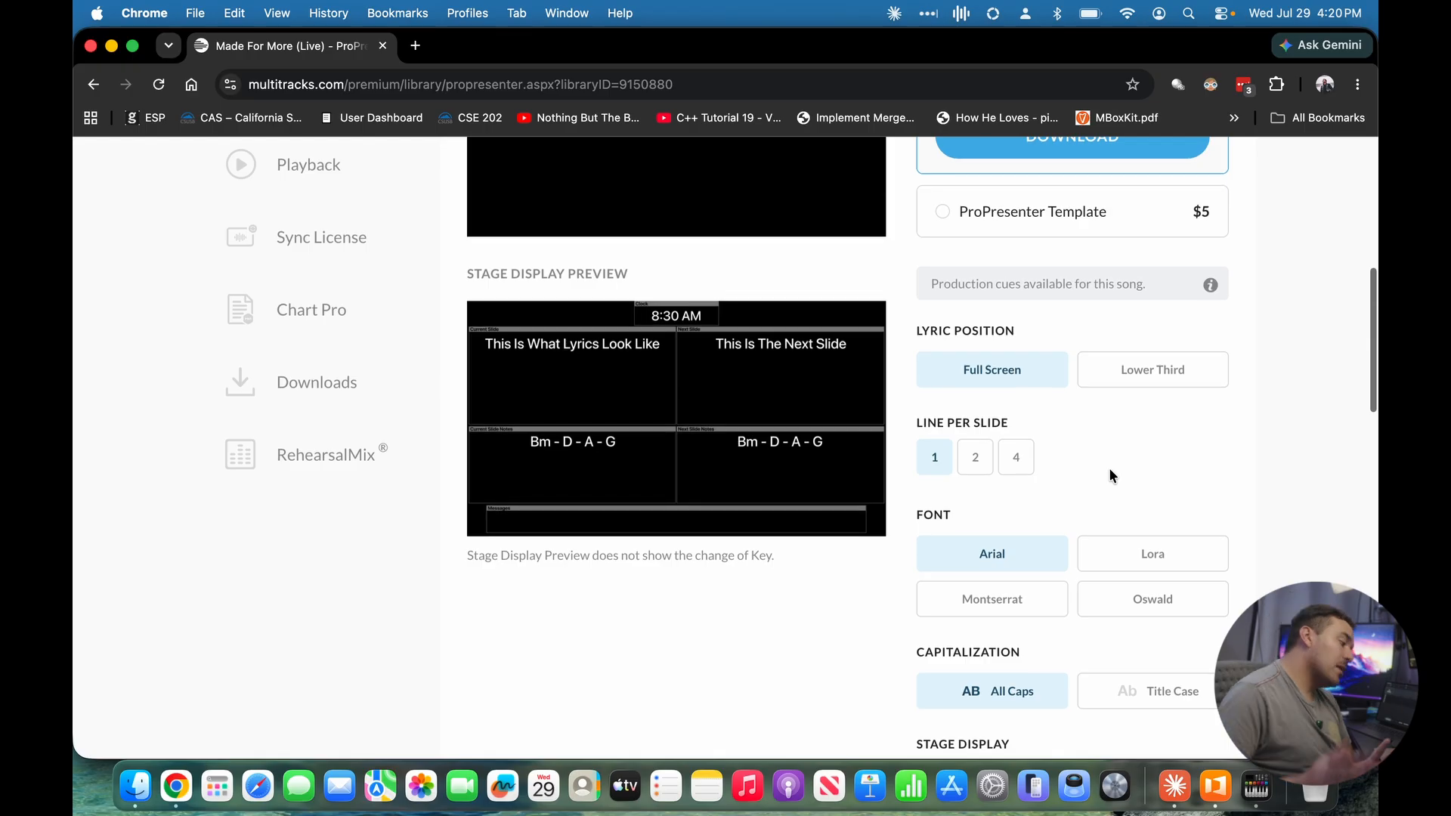
{"action": "left_click", "coordinate": [986, 467]}
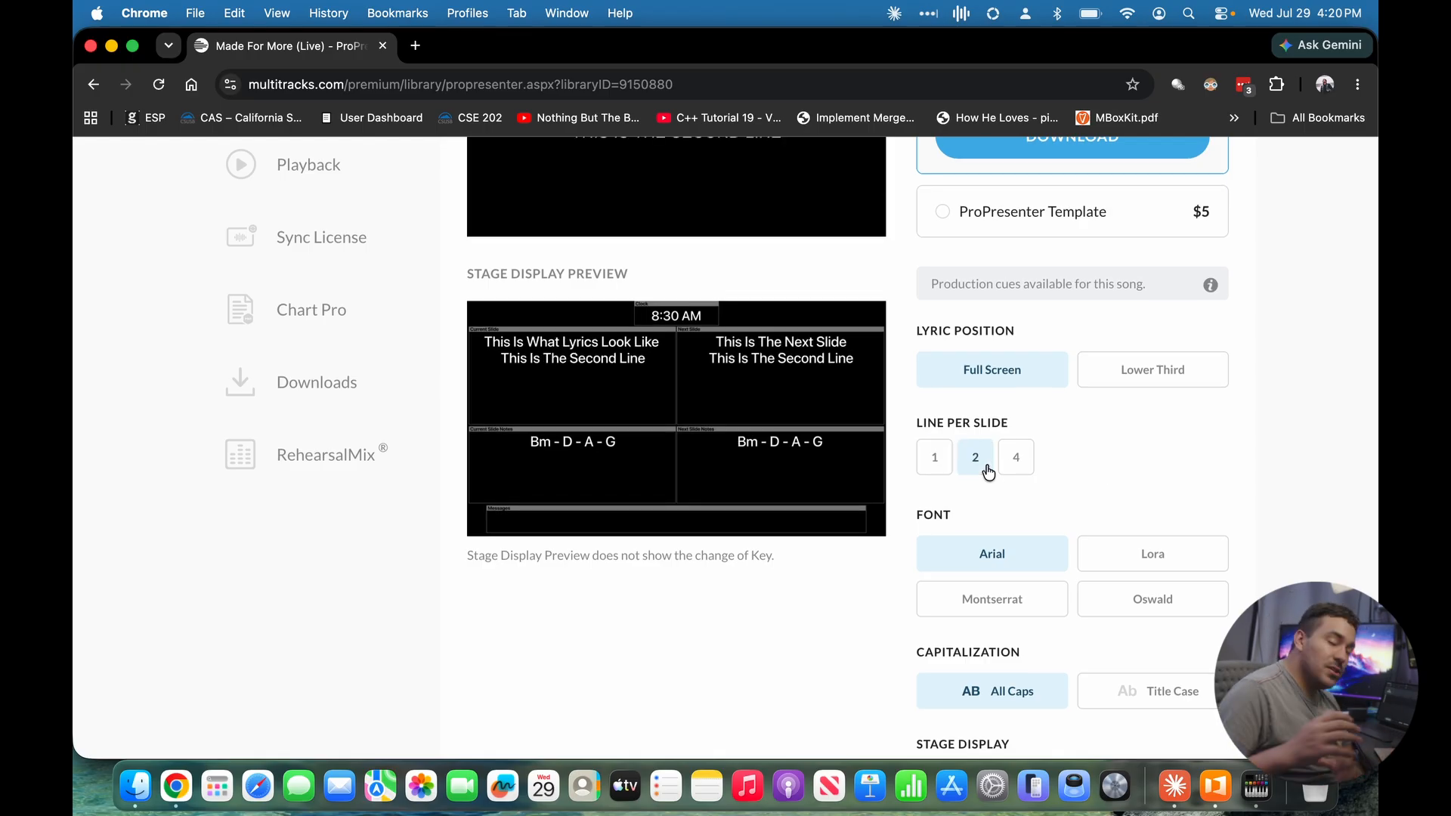
{"action": "left_click", "coordinate": [1017, 457]}
{"action": "scroll", "coordinate": [778, 462], "scroll_direction": "up", "scroll_amount": 1}
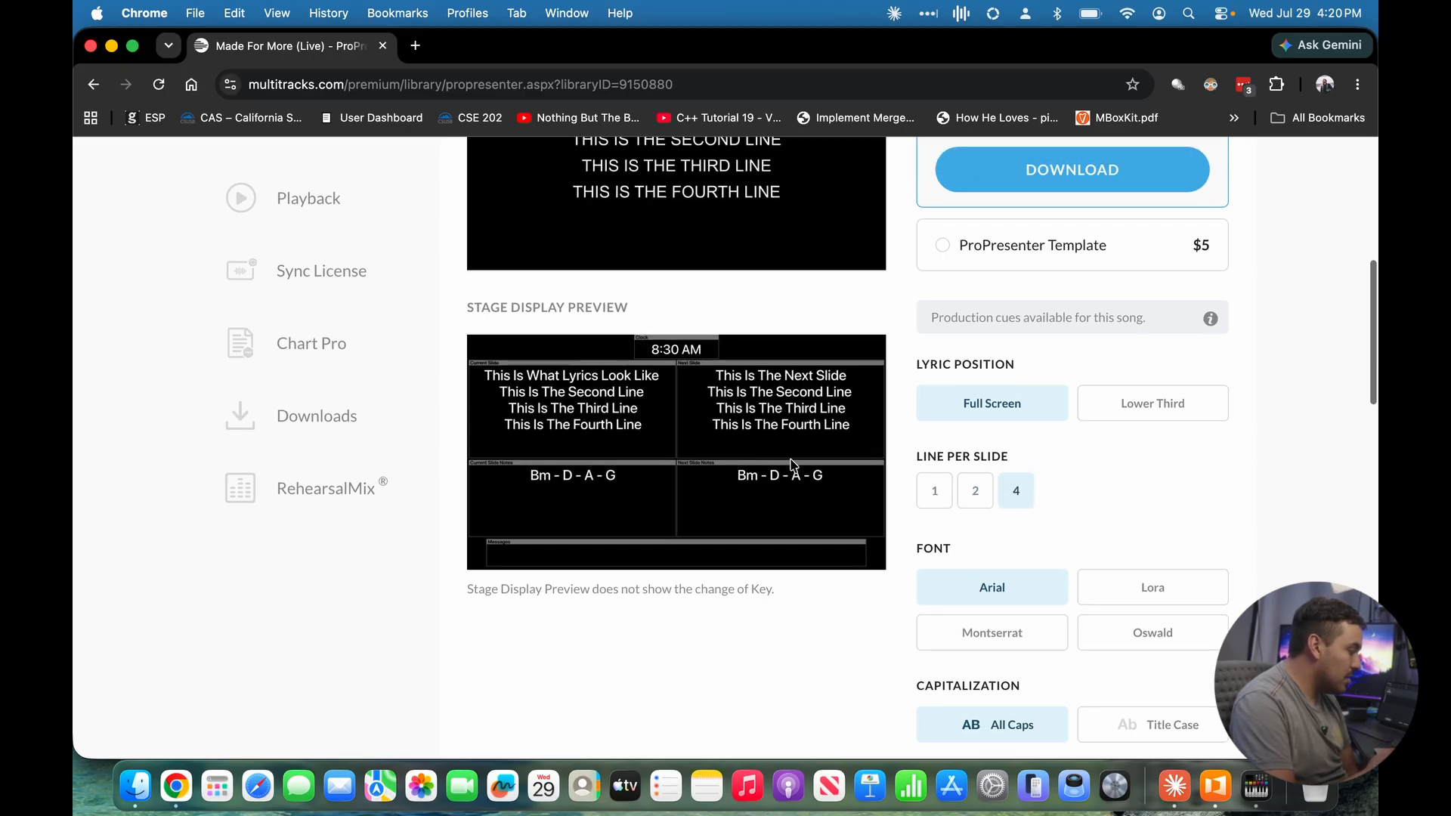
{"action": "left_click", "coordinate": [975, 492]}
{"action": "left_click", "coordinate": [937, 493]}
{"action": "left_click", "coordinate": [975, 494]}
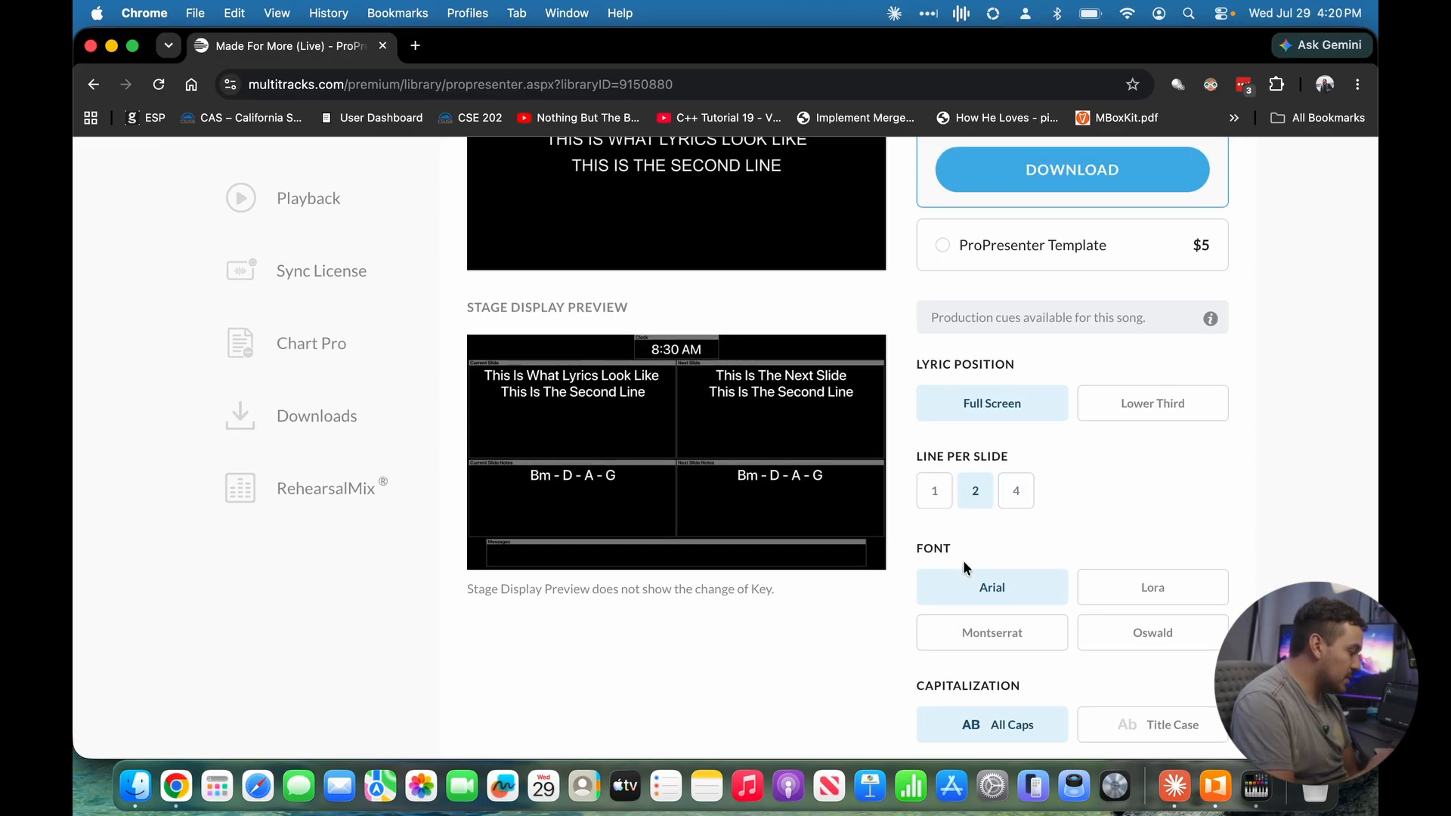
Step: Set the lyric font to Montserrat and download the Stage Display Template
{"action": "left_click", "coordinate": [967, 627]}
{"action": "scroll", "coordinate": [845, 638], "scroll_direction": "down", "scroll_amount": 2}
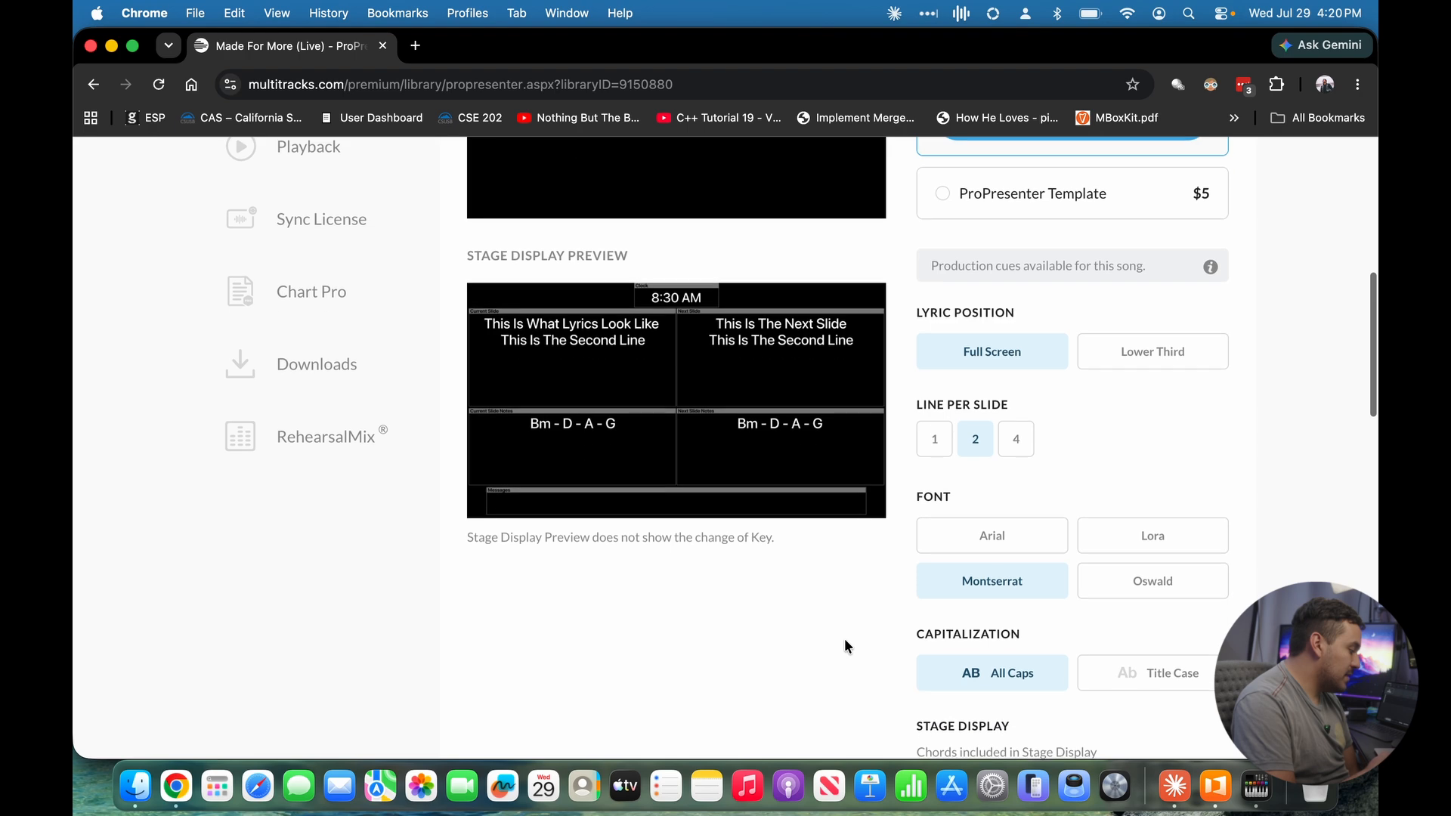
{"action": "scroll", "coordinate": [844, 640], "scroll_direction": "down", "scroll_amount": 8}
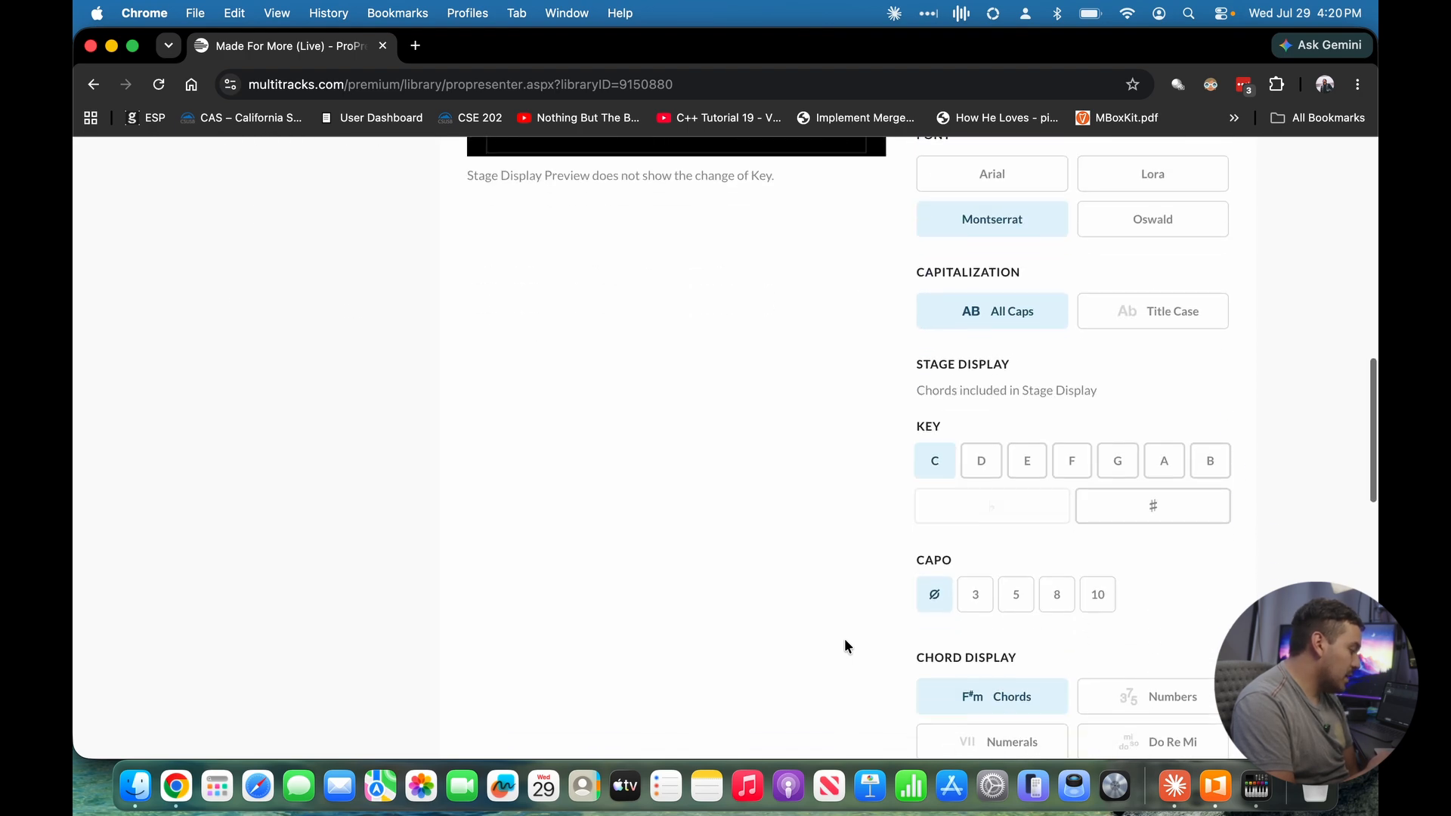
{"action": "scroll", "coordinate": [844, 640], "scroll_direction": "up", "scroll_amount": 12}
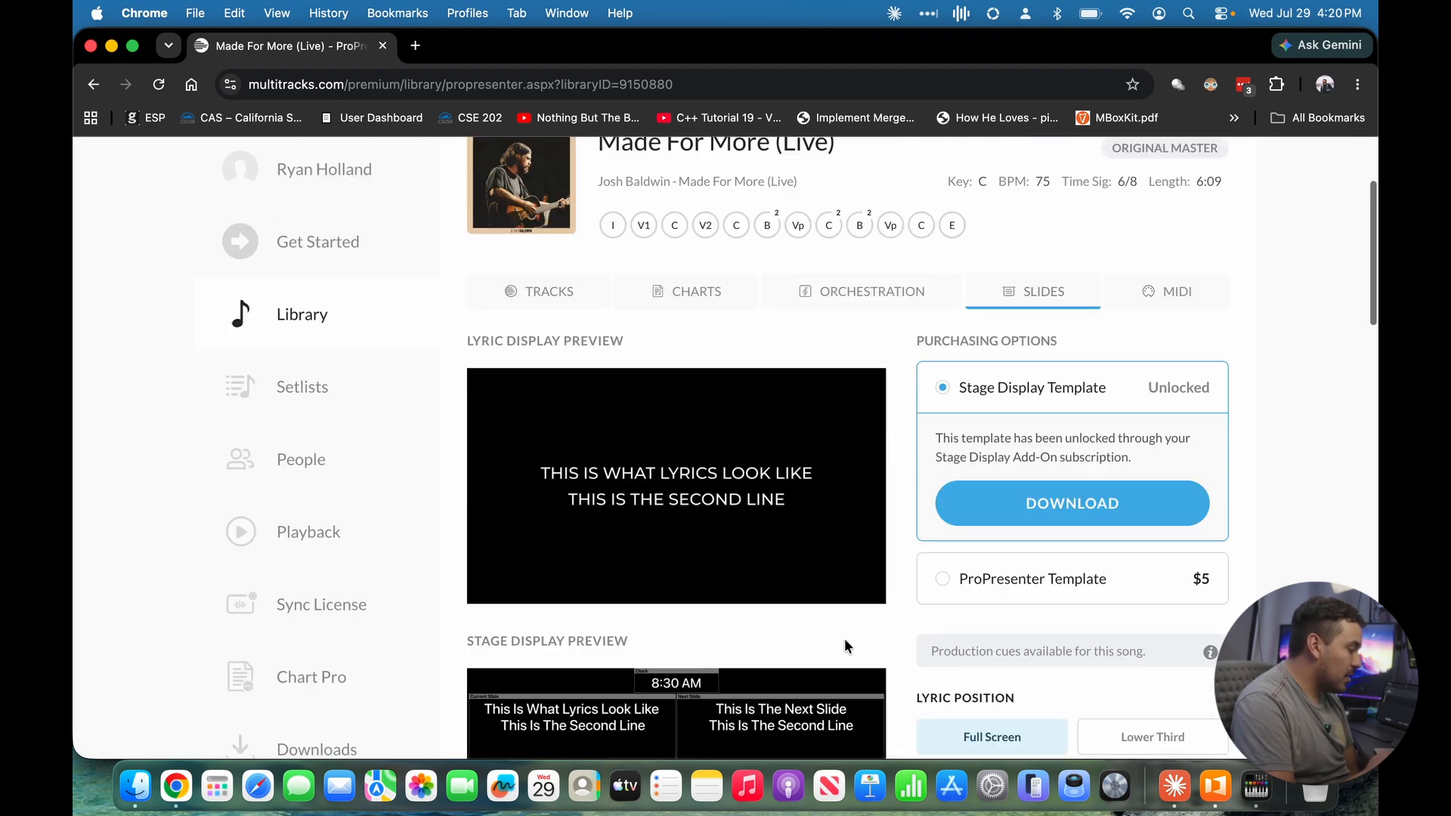
{"action": "scroll", "coordinate": [845, 639], "scroll_direction": "down", "scroll_amount": 4}
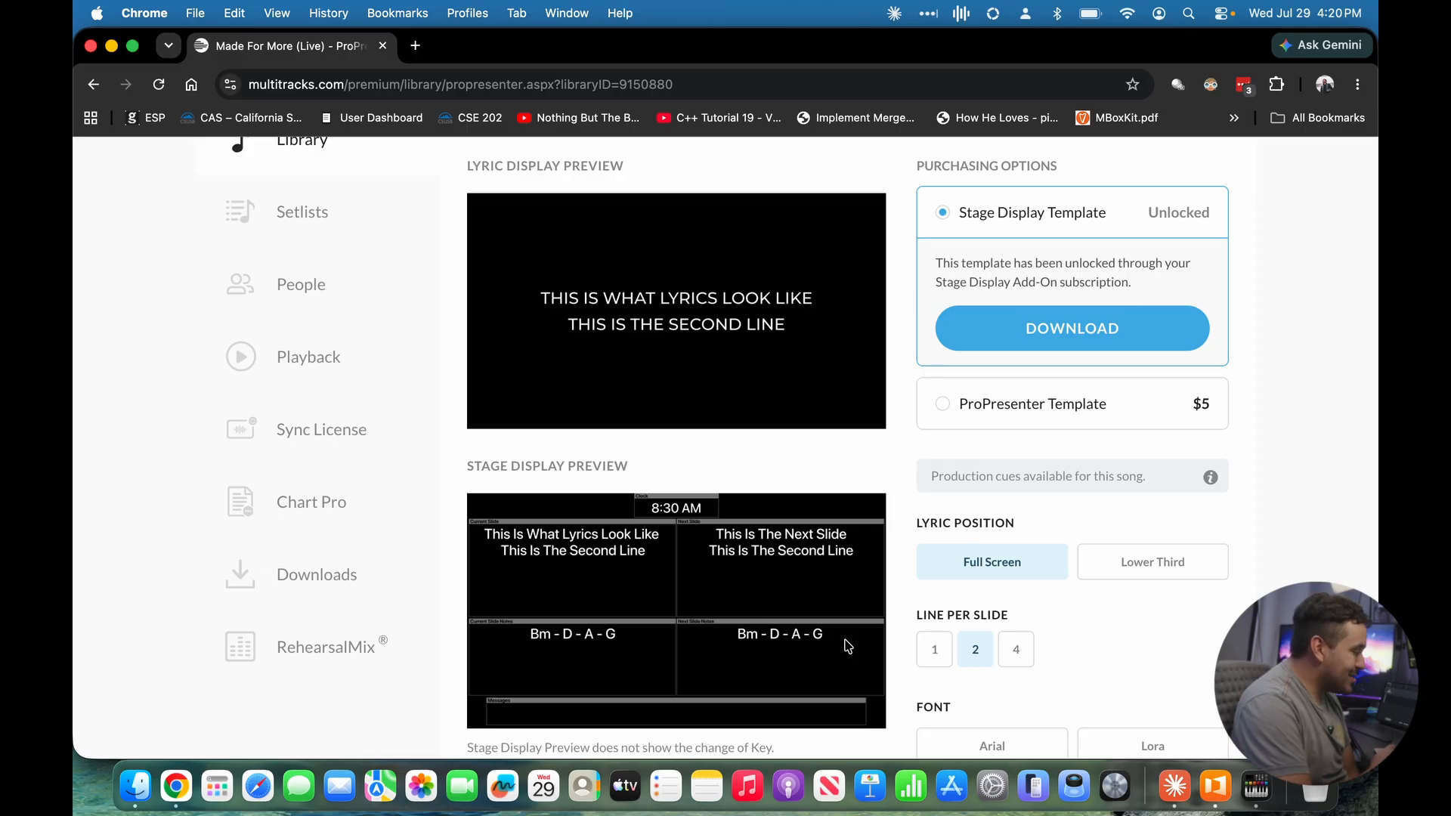
{"action": "left_click", "coordinate": [1066, 330]}
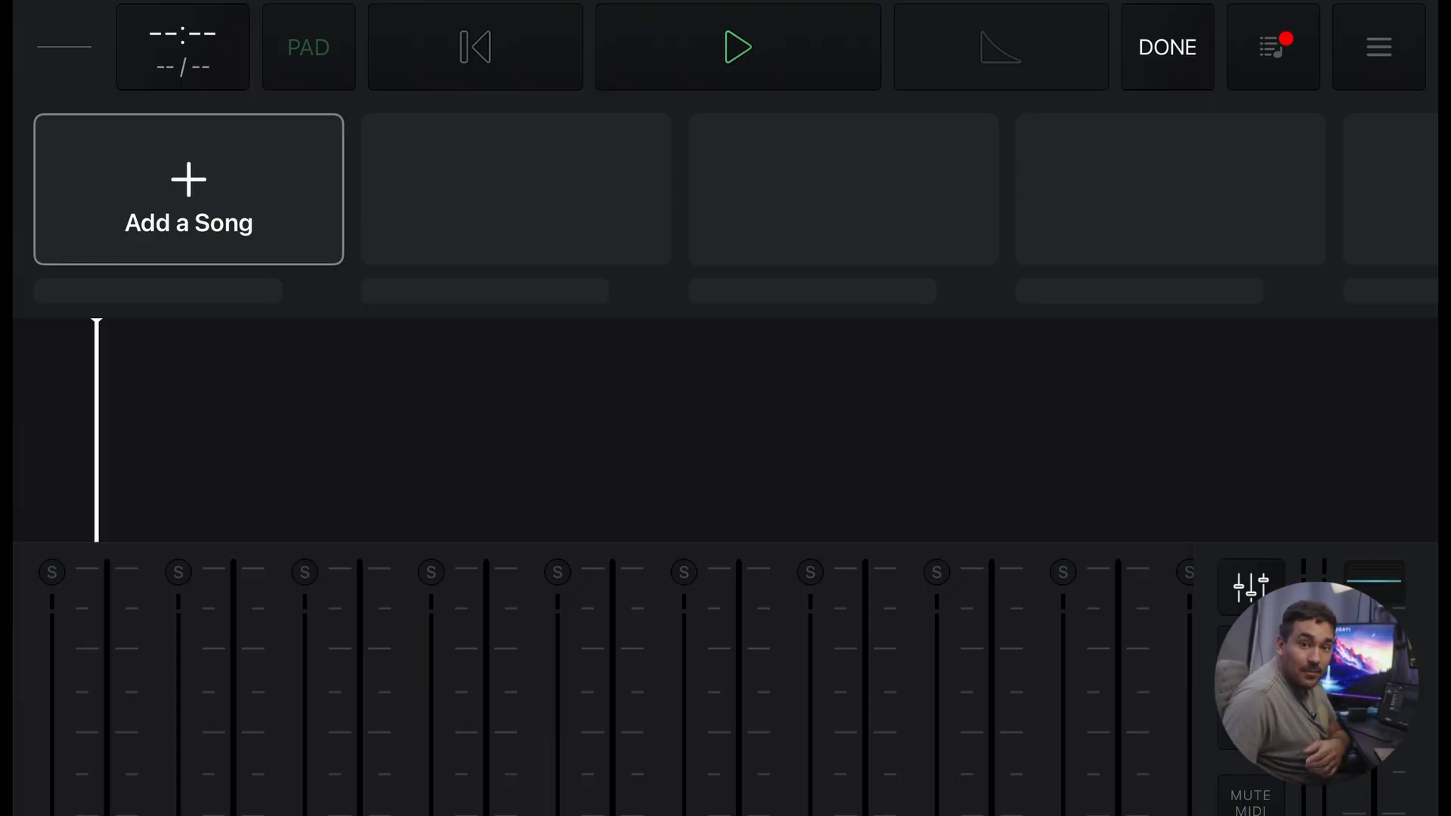
Step: In Playback, start adding a song, search for "Made for" and open Made For More (Live)
{"action": "left_click", "coordinate": [189, 189]}
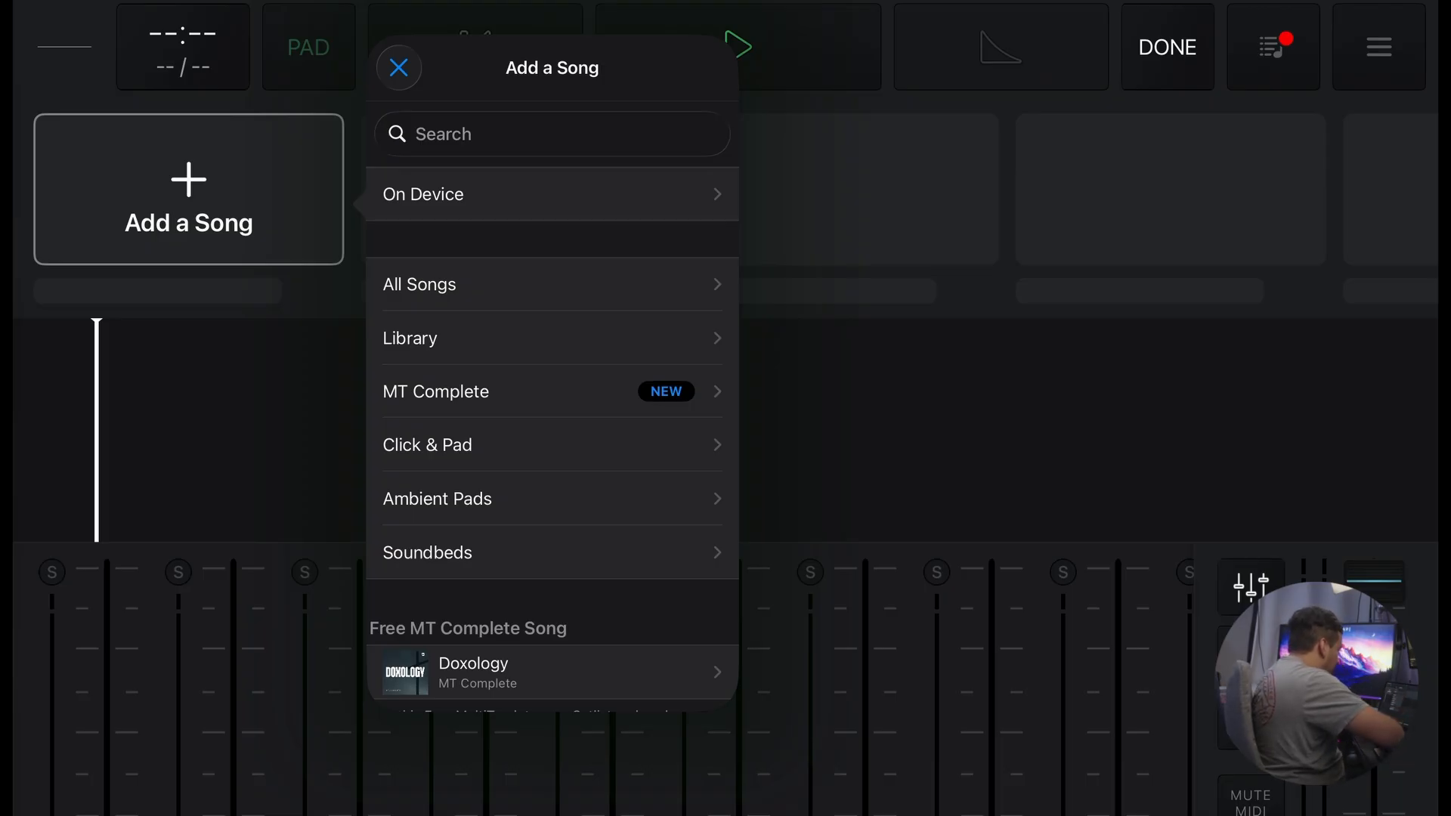
{"action": "left_click", "coordinate": [538, 134]}
{"action": "type", "text": "Made for"}
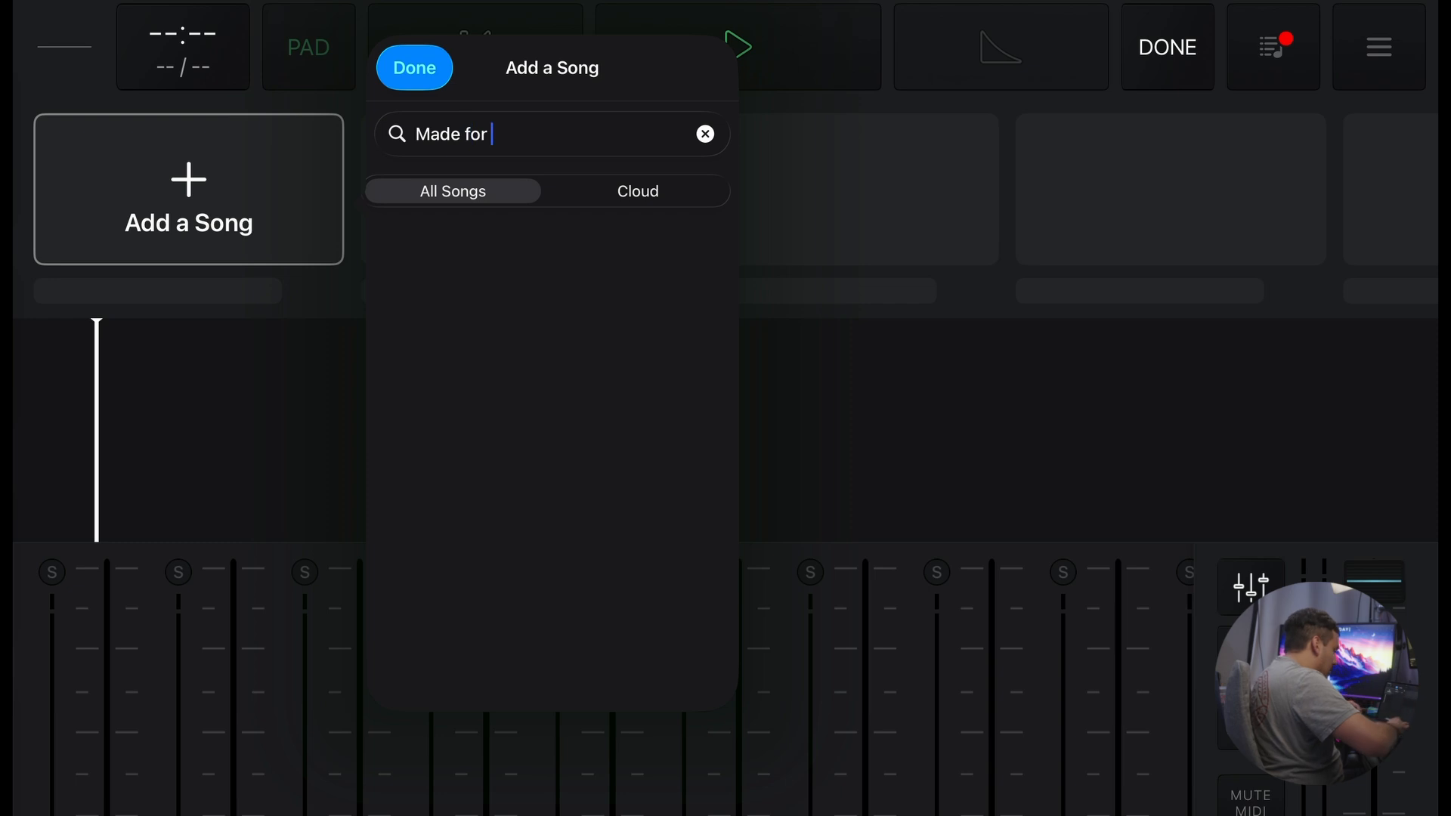
{"action": "key", "text": "Return"}
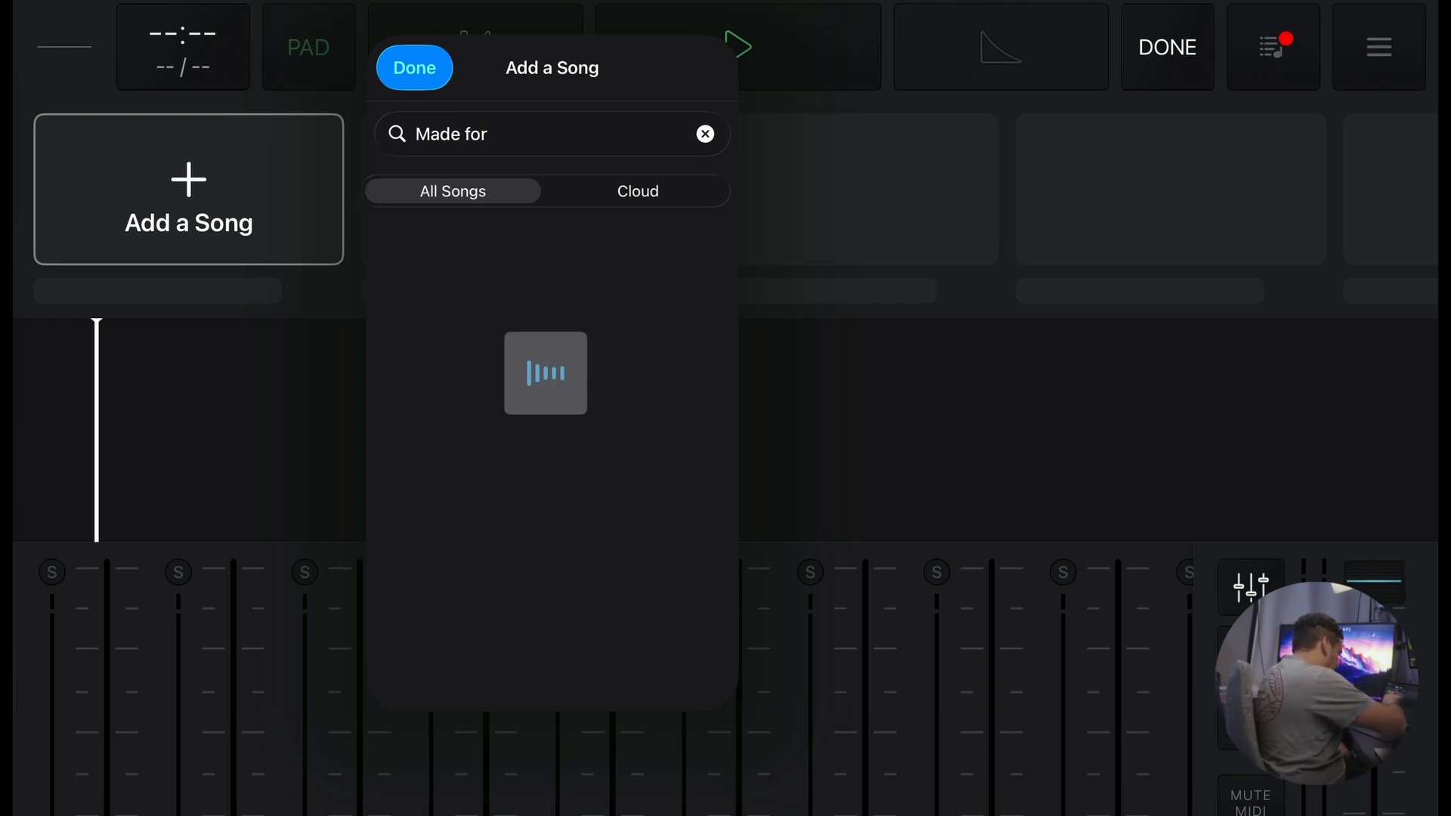
{"action": "left_click", "coordinate": [518, 243]}
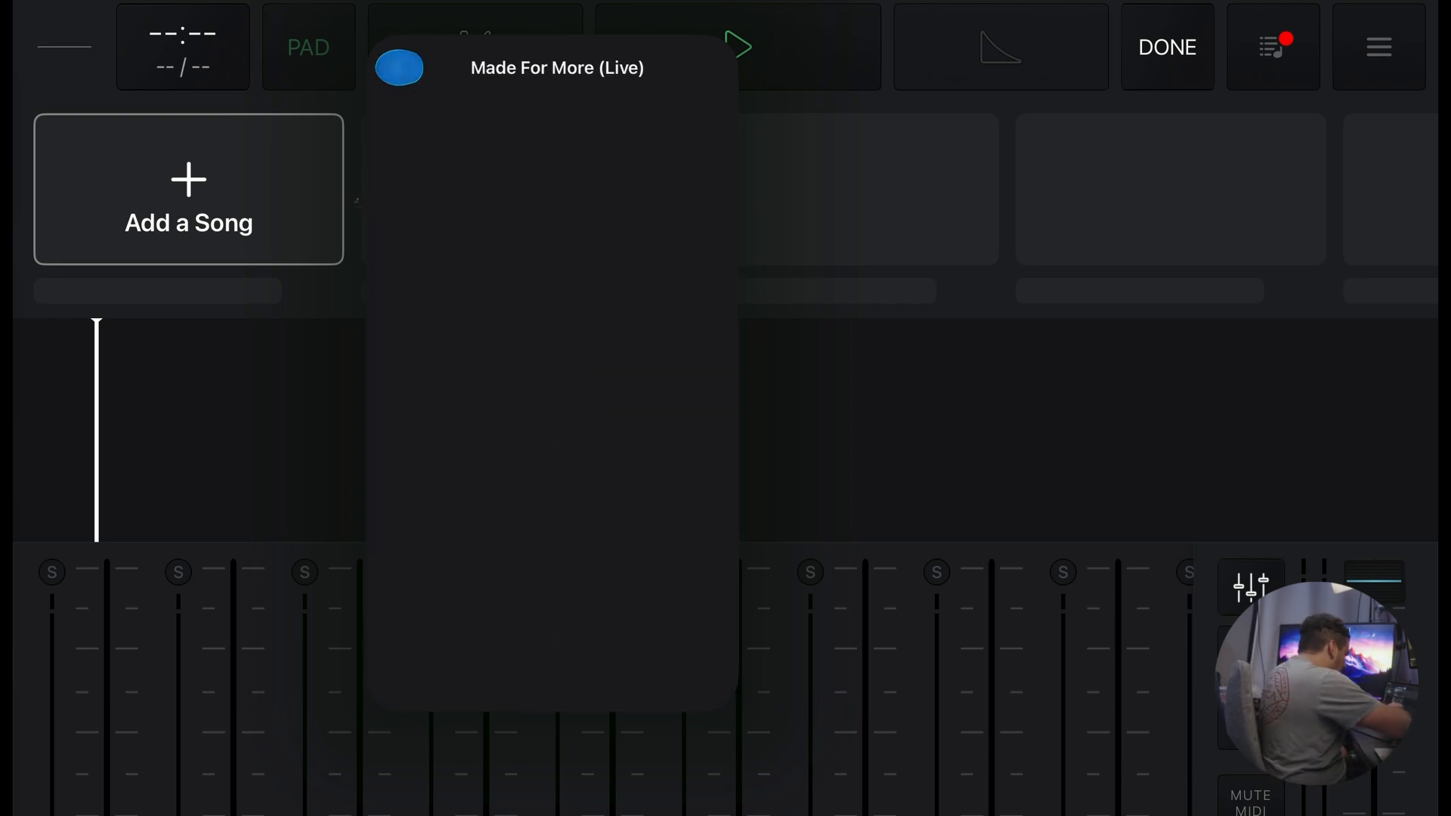
Step: Set the song's MIDI Out Lyrics Bus to ProPresenter 2 Line Template
{"action": "scroll", "coordinate": [552, 400], "scroll_direction": "down", "scroll_amount": 8}
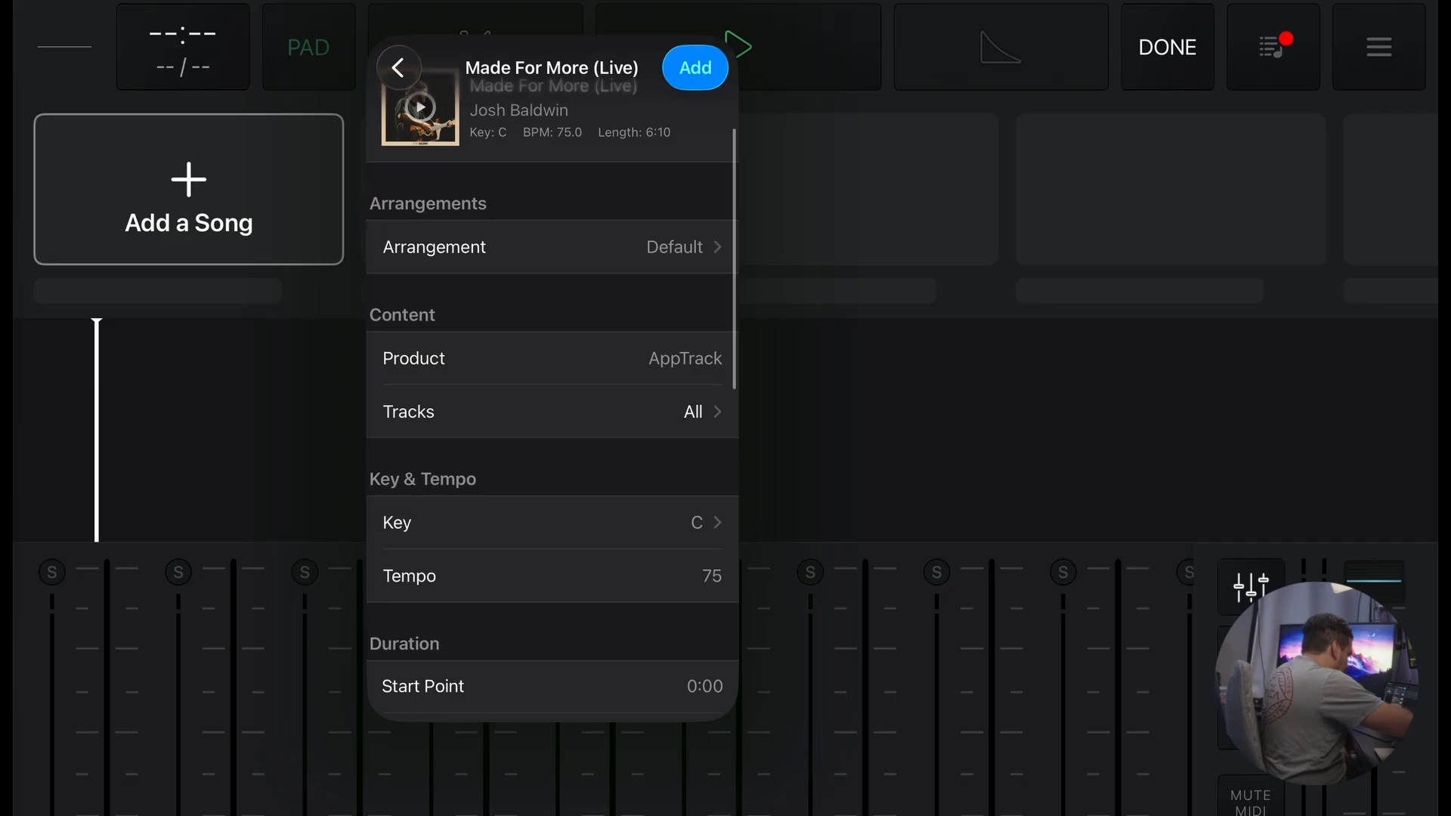
{"action": "scroll", "coordinate": [551, 400], "scroll_direction": "down", "scroll_amount": 3}
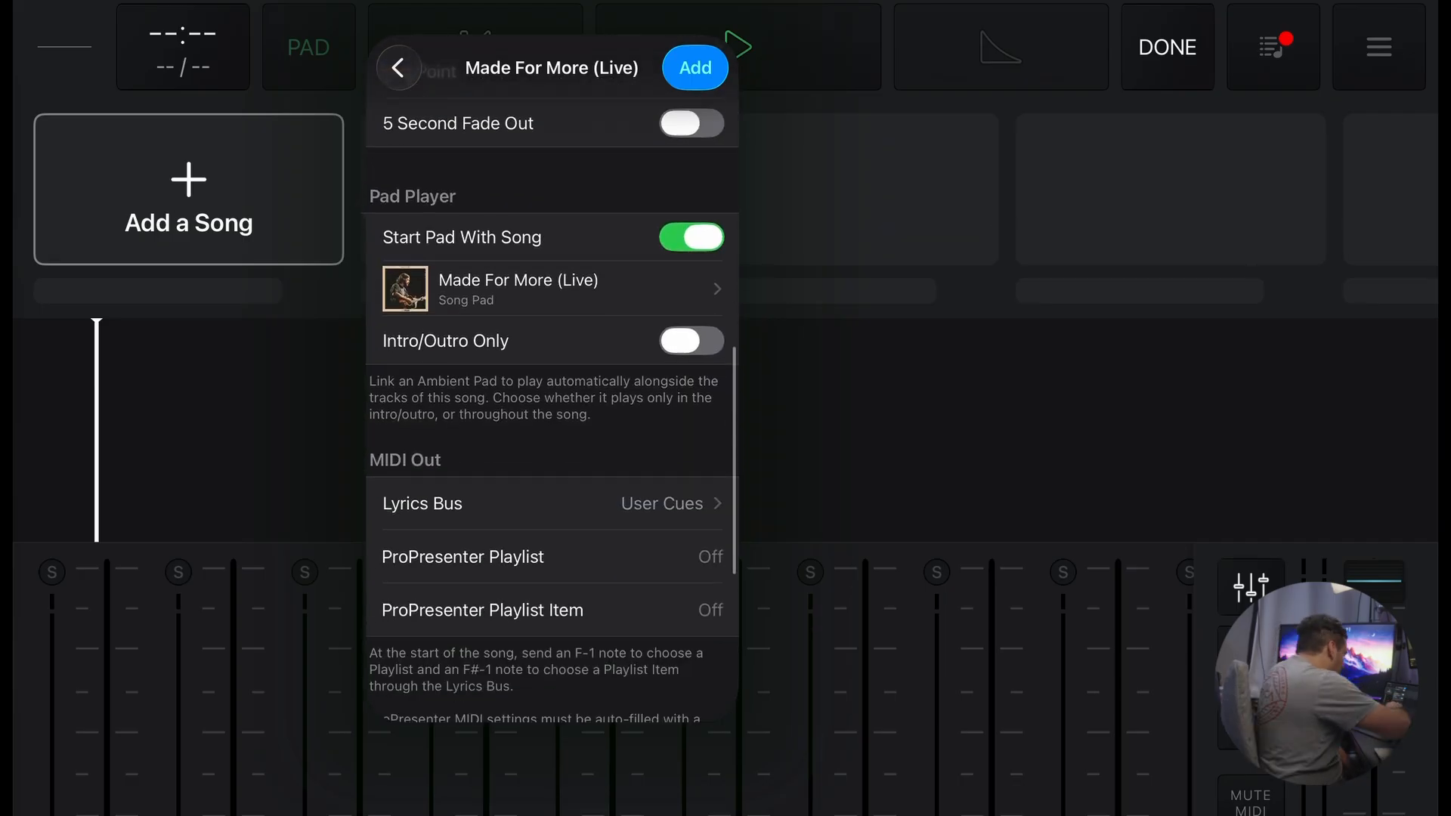
{"action": "scroll", "coordinate": [552, 401], "scroll_direction": "down", "scroll_amount": 2}
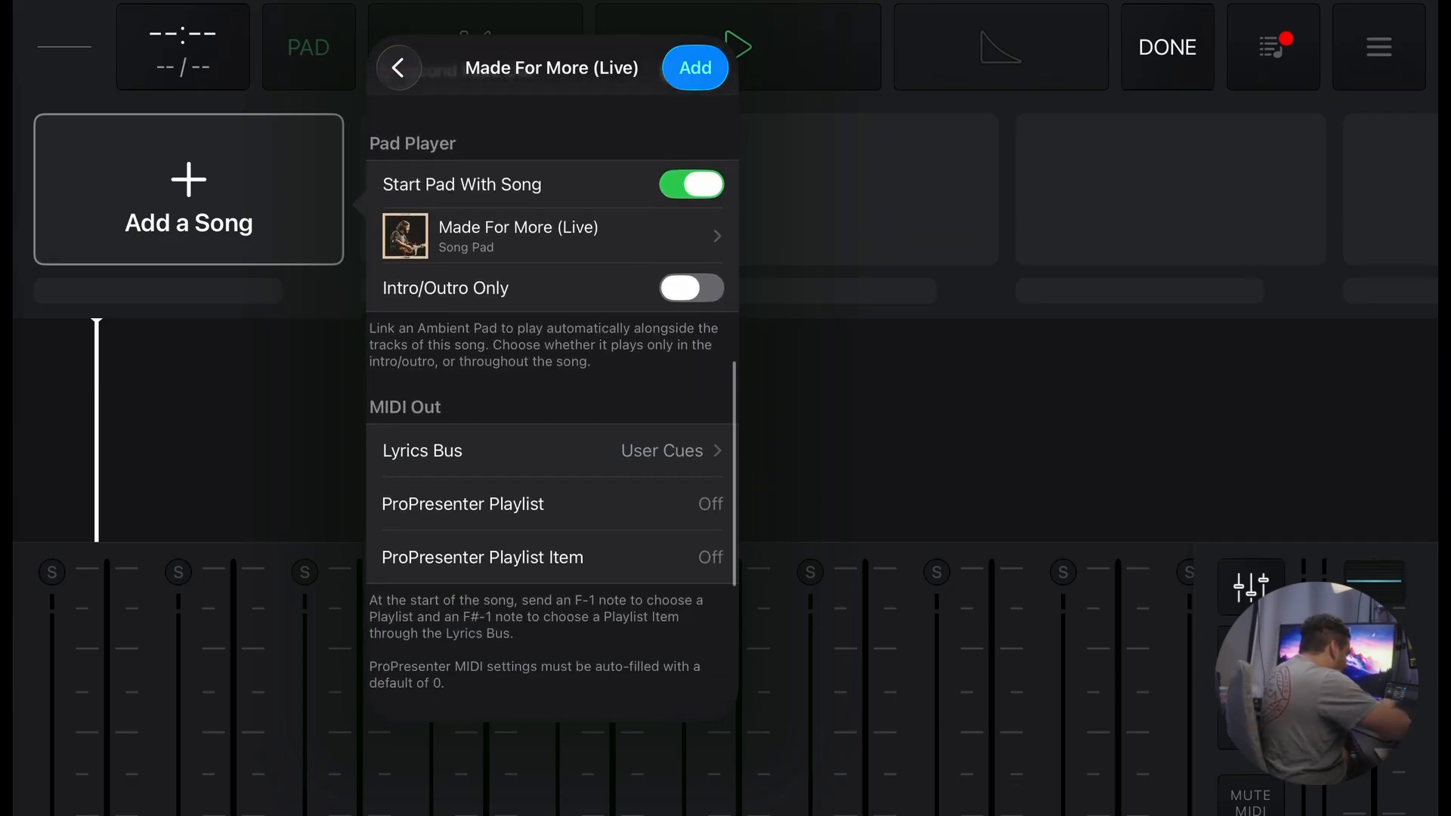
{"action": "left_click", "coordinate": [552, 450]}
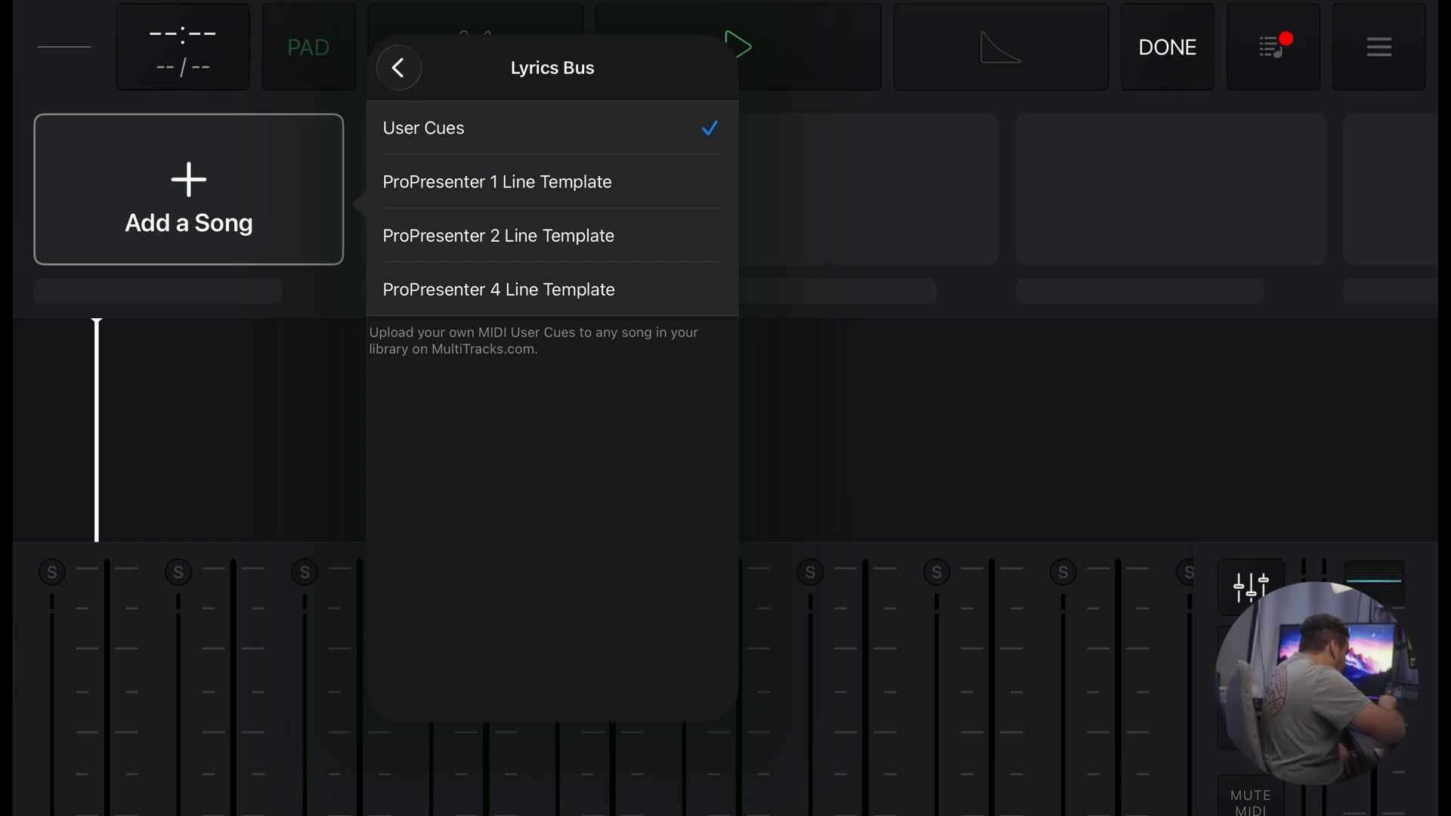
{"action": "left_click", "coordinate": [498, 236]}
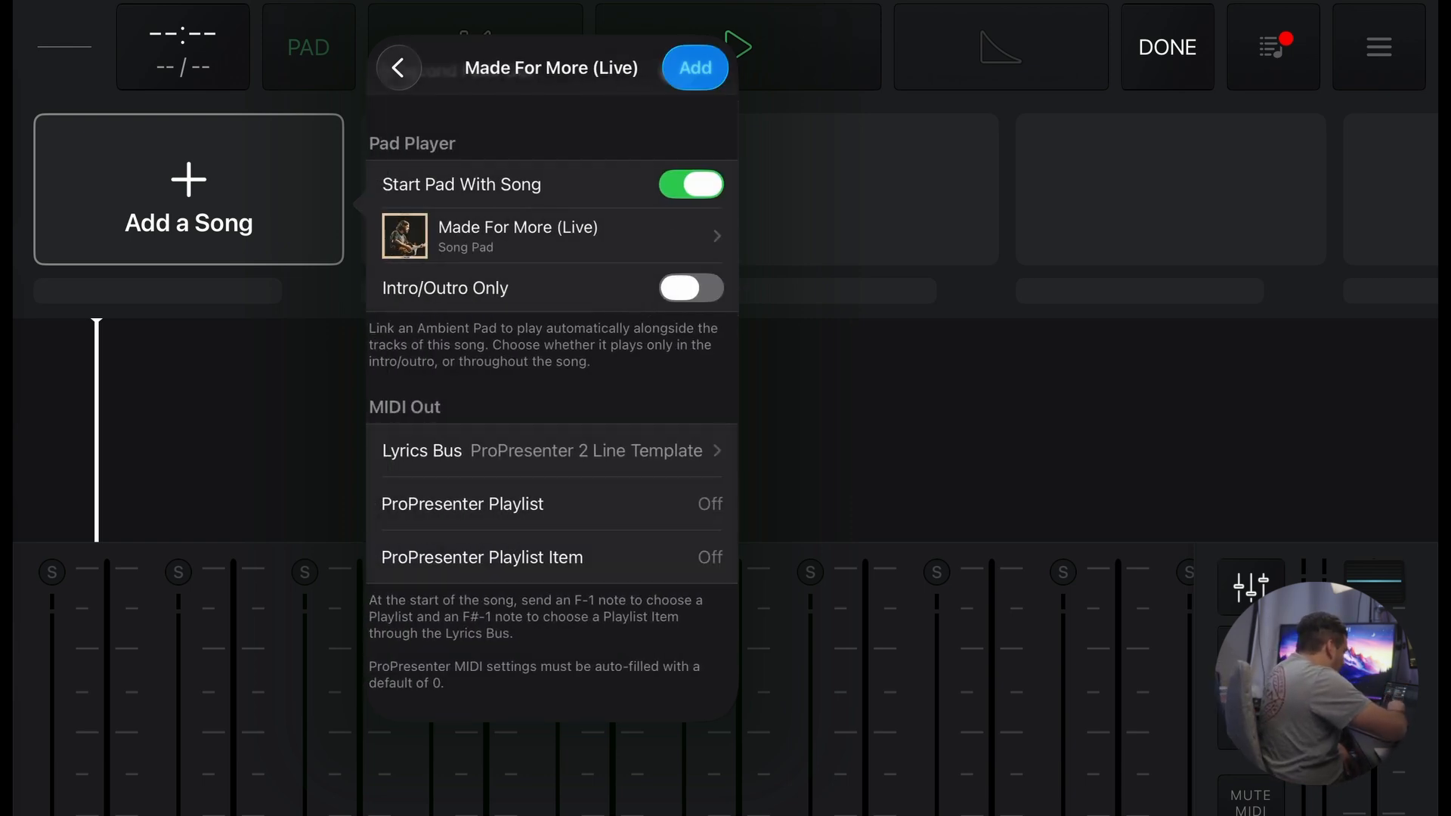
Step: Set both the ProPresenter Playlist and the ProPresenter Playlist Item to 1 for the song's MIDI output
{"action": "scroll", "coordinate": [552, 377], "scroll_direction": "down", "scroll_amount": 3}
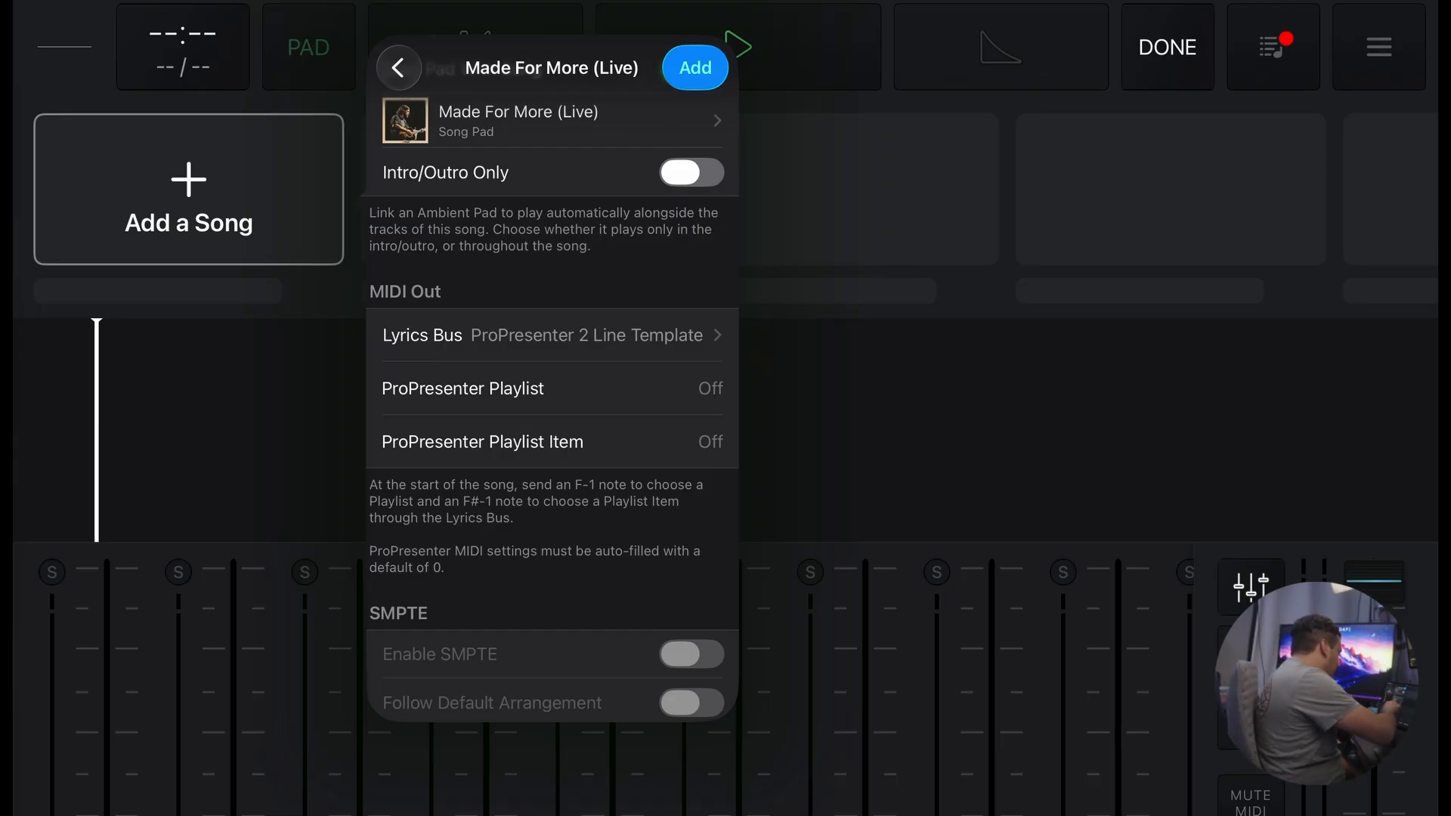
{"action": "left_click", "coordinate": [552, 389]}
{"action": "left_click_drag", "start_coordinate": [551, 508], "coordinate": [551, 484]}
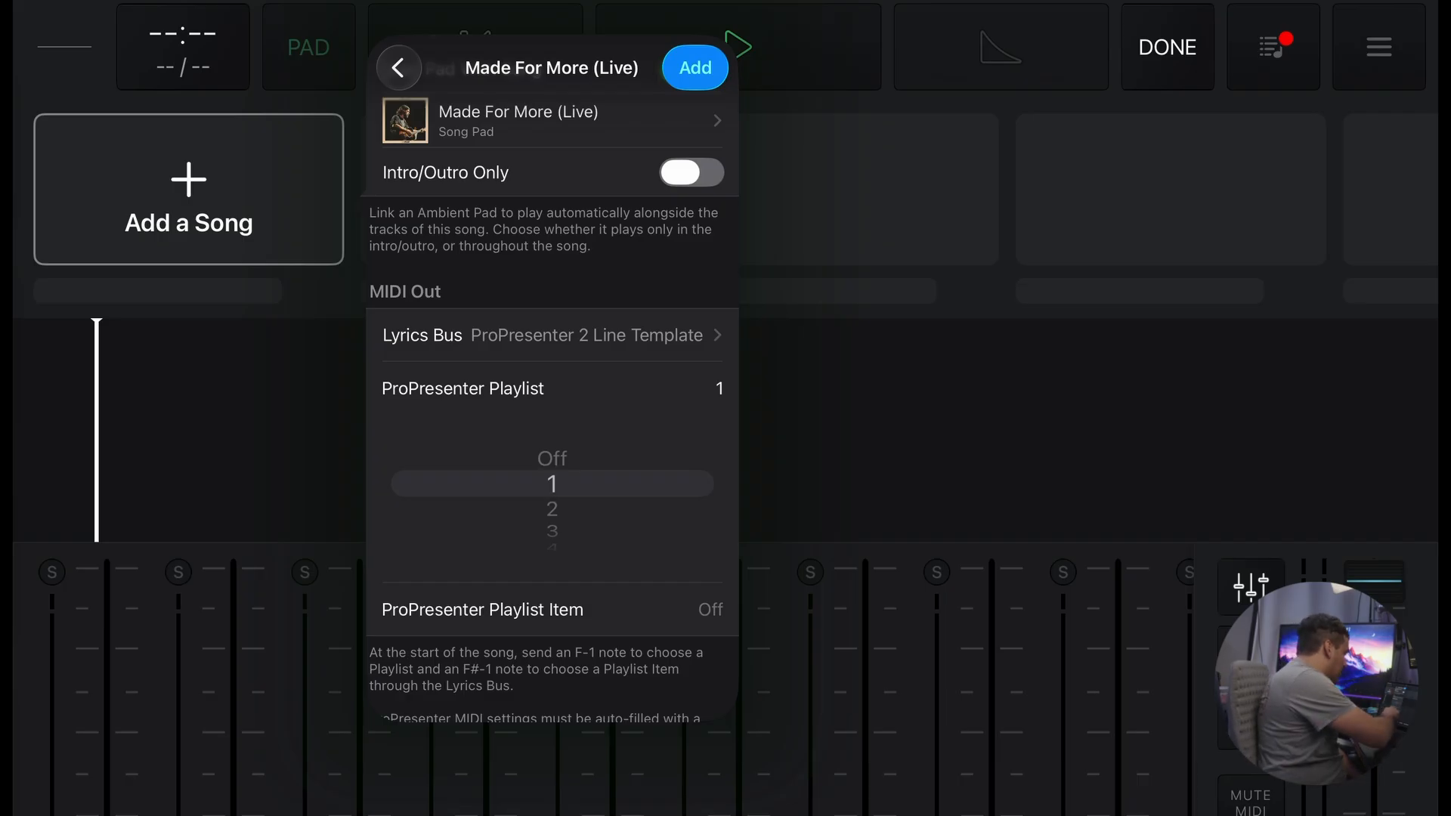
{"action": "left_click", "coordinate": [551, 609]}
{"action": "left_click_drag", "start_coordinate": [552, 726], "coordinate": [552, 700]}
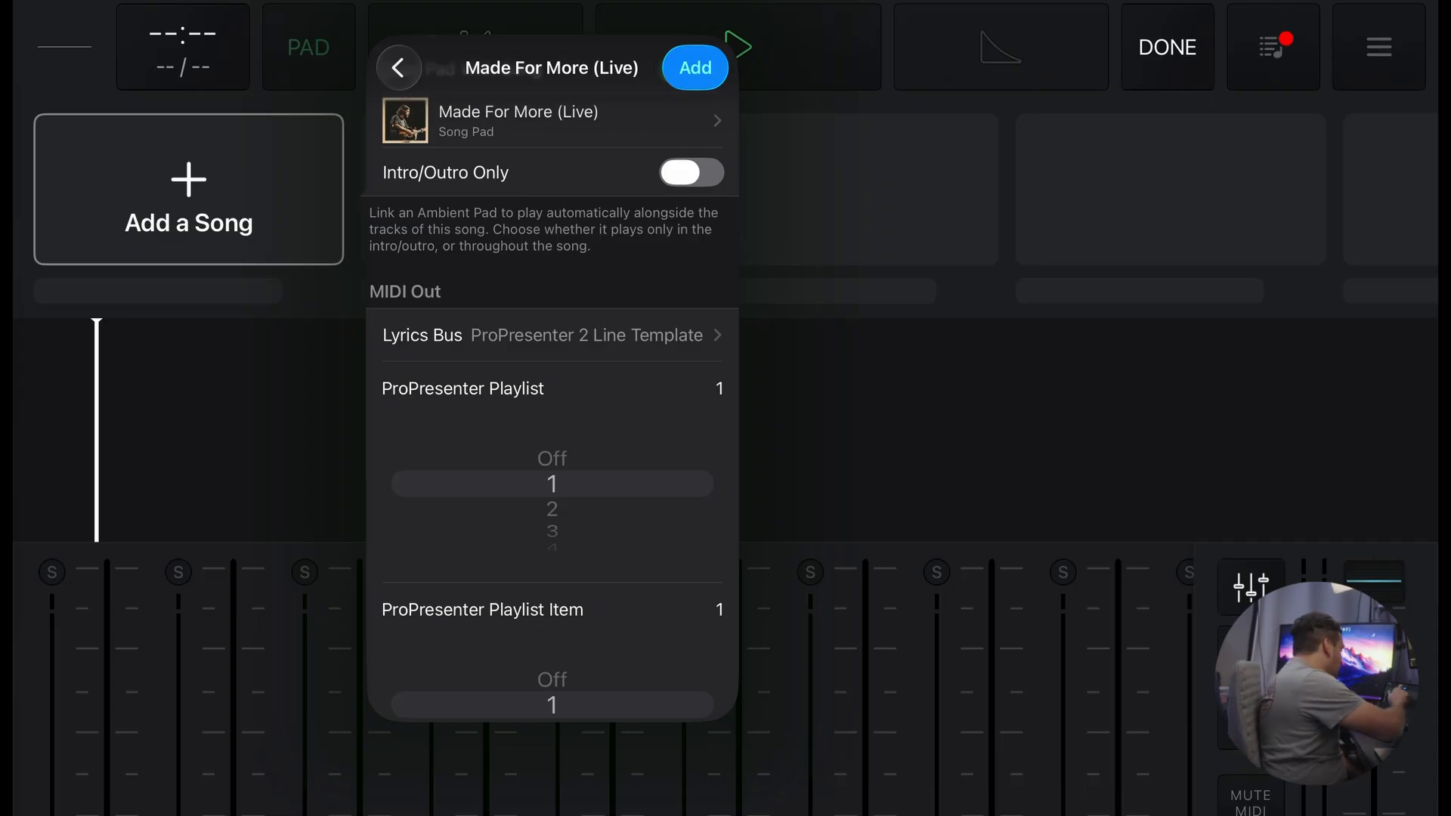
Step: Add the configured Made For More (Live) song to the setlist and enable push notifications
{"action": "left_click", "coordinate": [695, 67]}
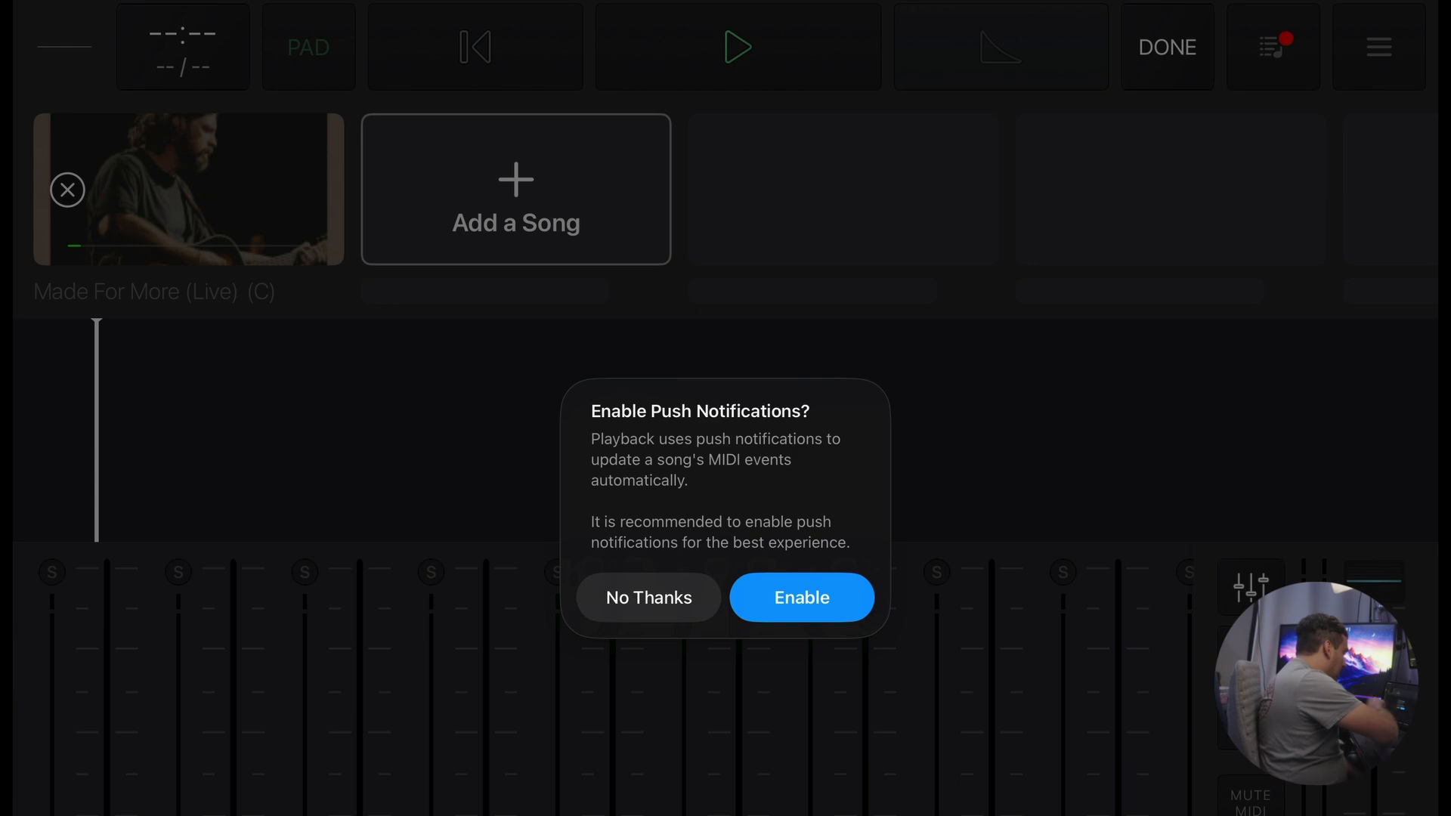
{"action": "left_click", "coordinate": [802, 598]}
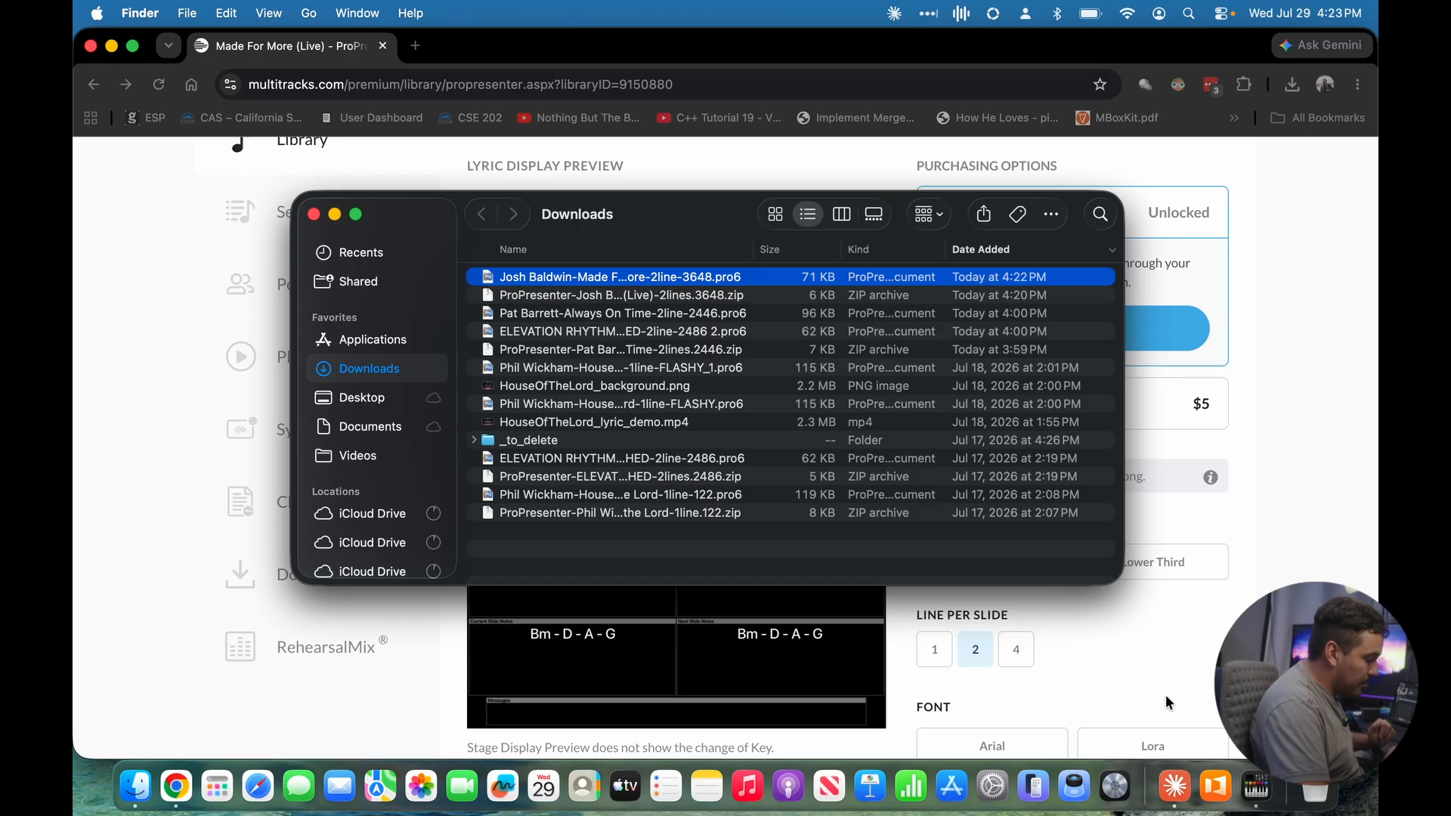
Step: Switch to ProPresenter and import the downloaded Josh Baldwin-Made For More-2line-3648.pro6 file into New Library 1 and Playlist
{"action": "left_click", "coordinate": [1215, 788]}
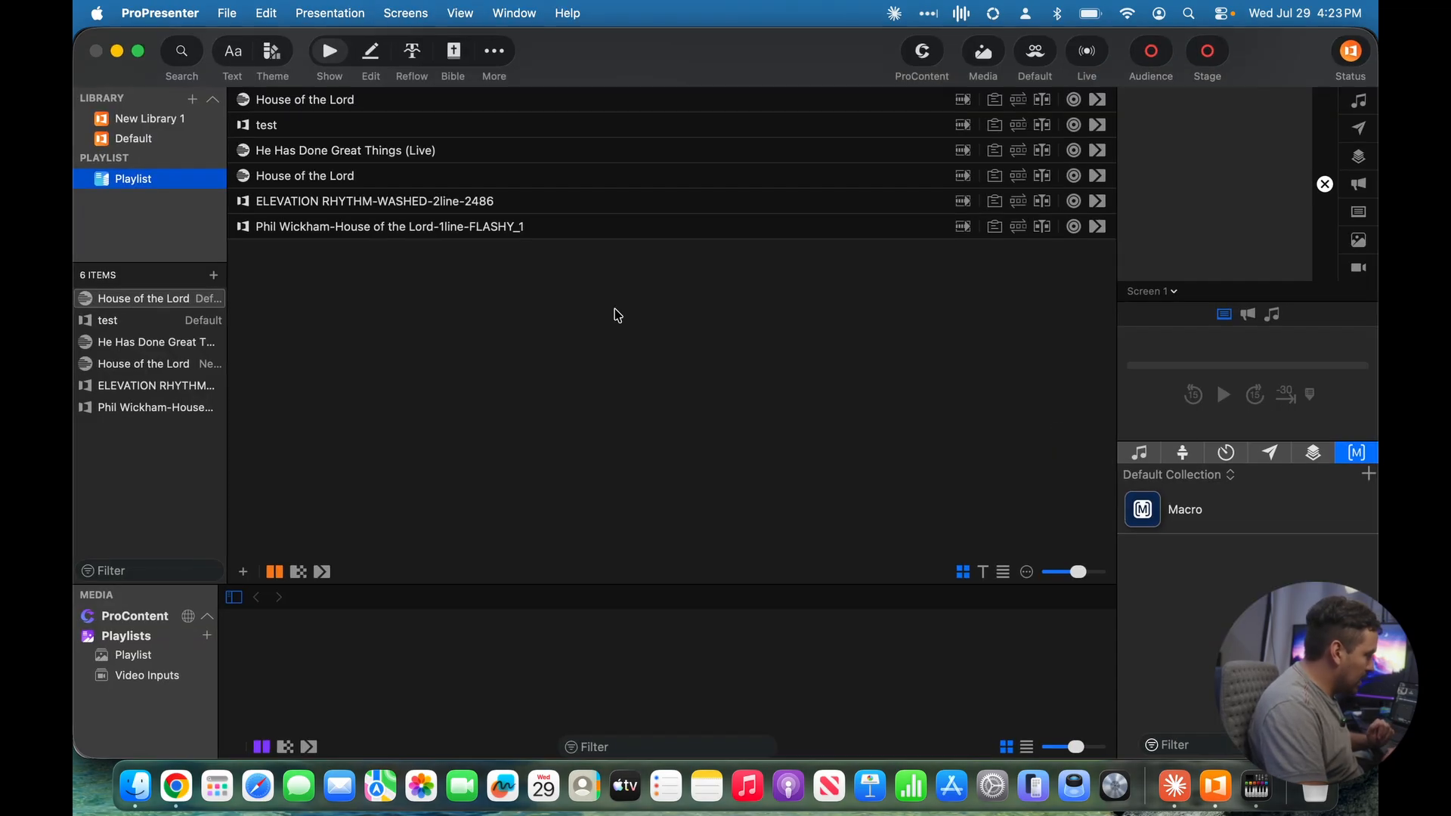
{"action": "left_click", "coordinate": [229, 14]}
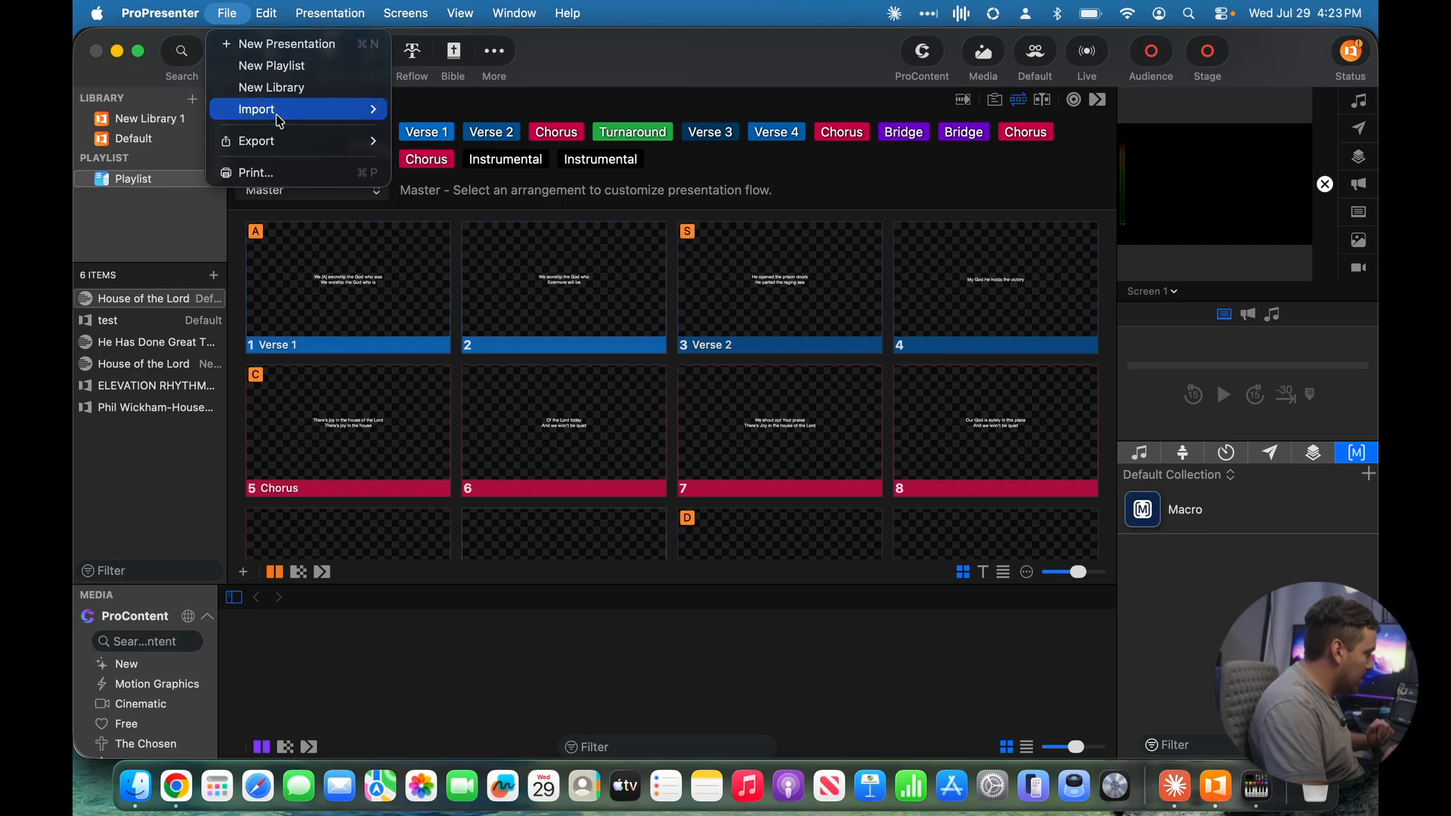
{"action": "mouse_move", "coordinate": [275, 108]}
{"action": "left_click", "coordinate": [468, 112]}
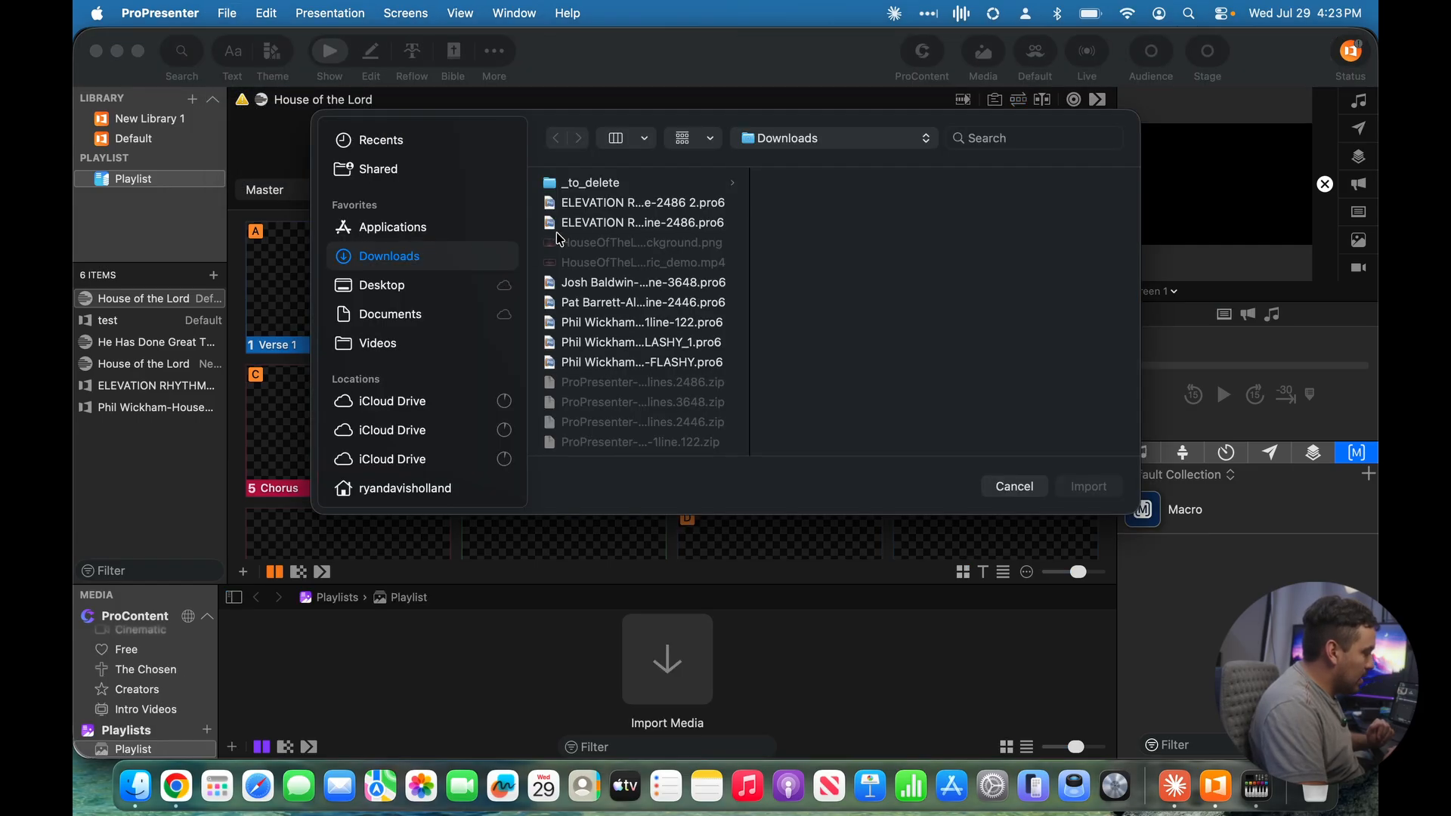
{"action": "left_click", "coordinate": [603, 286]}
{"action": "left_click", "coordinate": [1092, 486]}
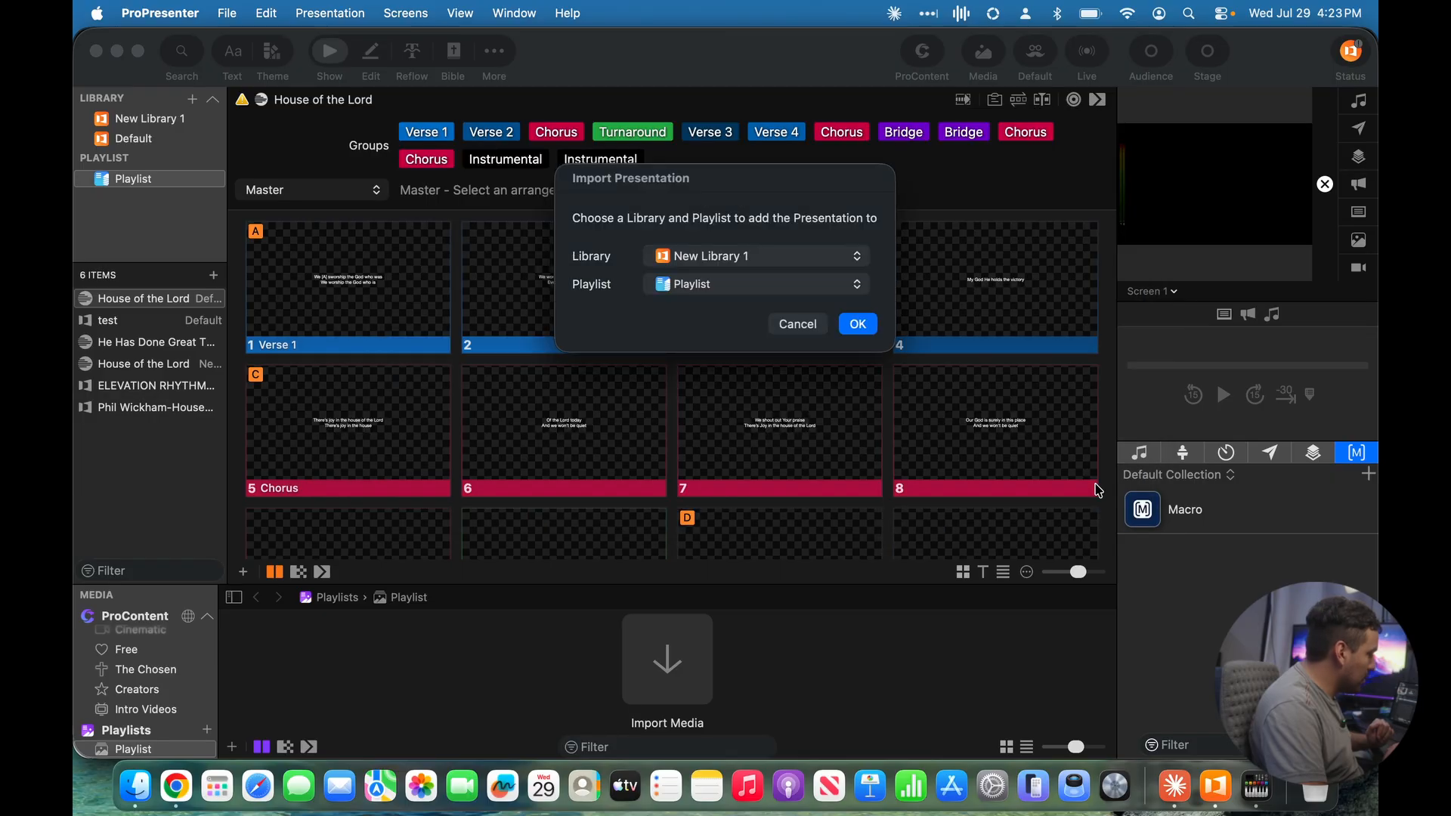
{"action": "left_click", "coordinate": [858, 324]}
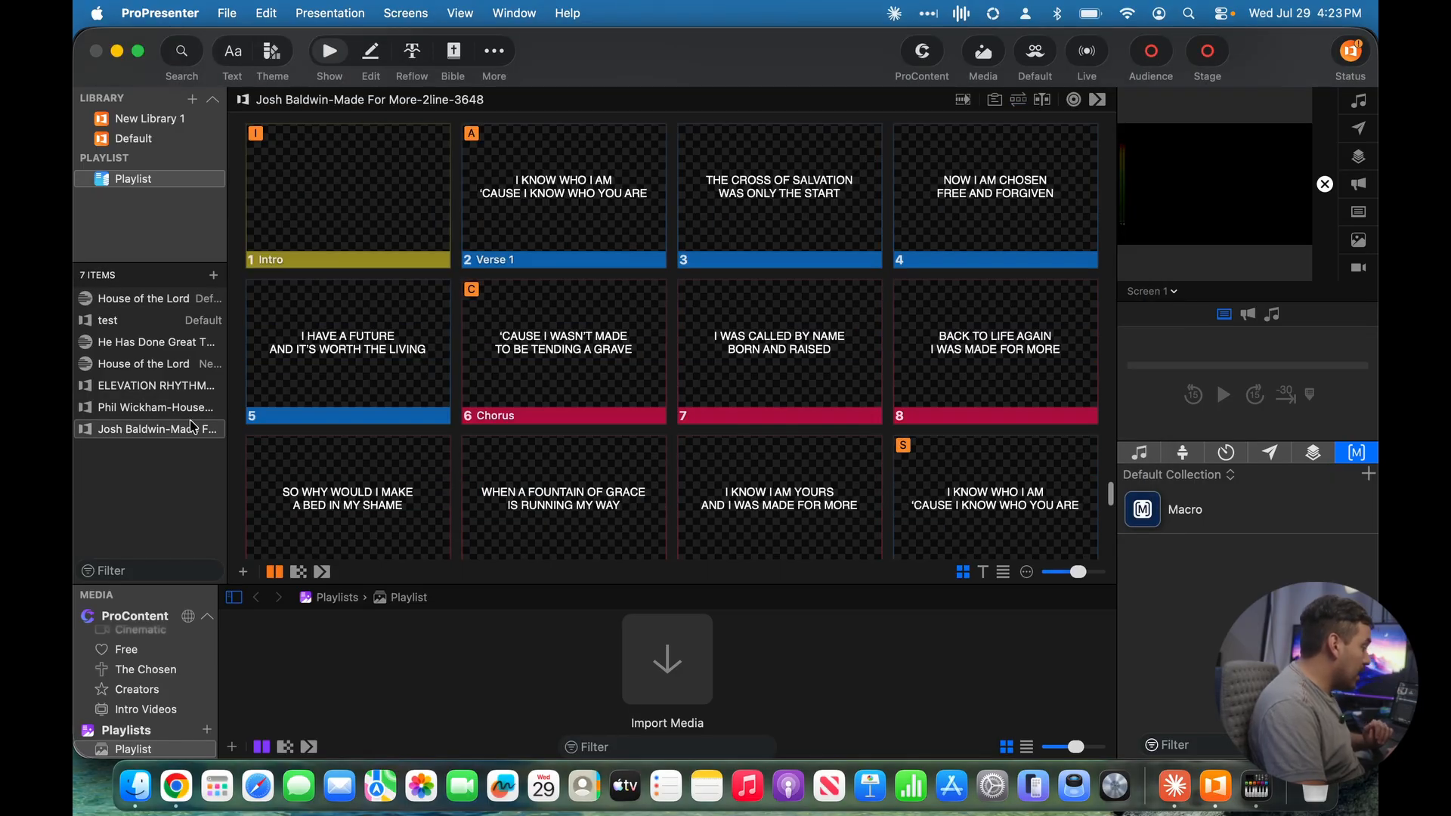
Step: Move the imported Josh Baldwin-Made For More presentation to the first position in the playlist
{"action": "left_click", "coordinate": [142, 433]}
{"action": "left_click_drag", "start_coordinate": [142, 432], "coordinate": [183, 297]}
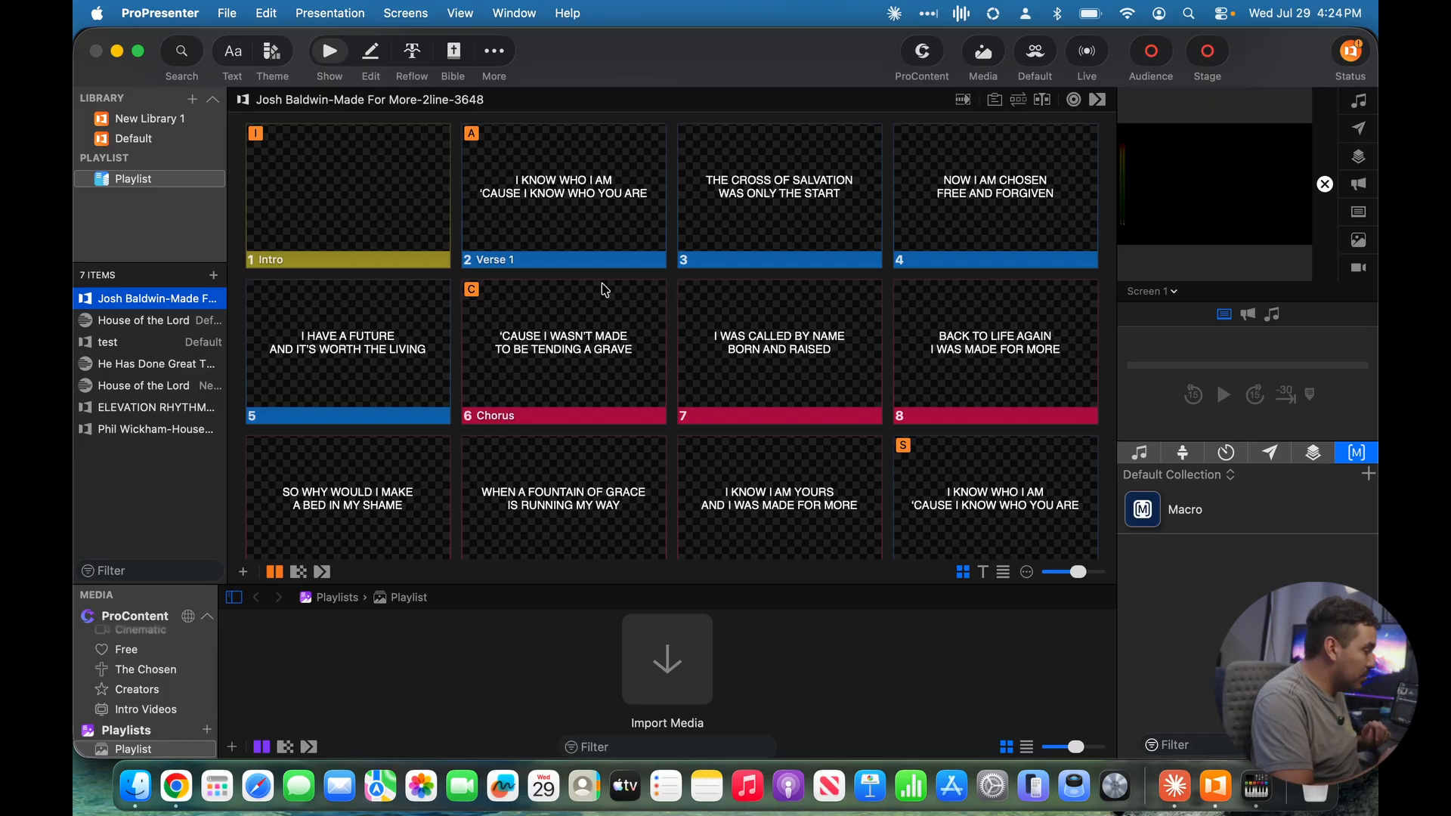
Step: Quit ProPresenter and confirm closing it
{"action": "left_click", "coordinate": [130, 10]}
{"action": "left_click", "coordinate": [204, 259]}
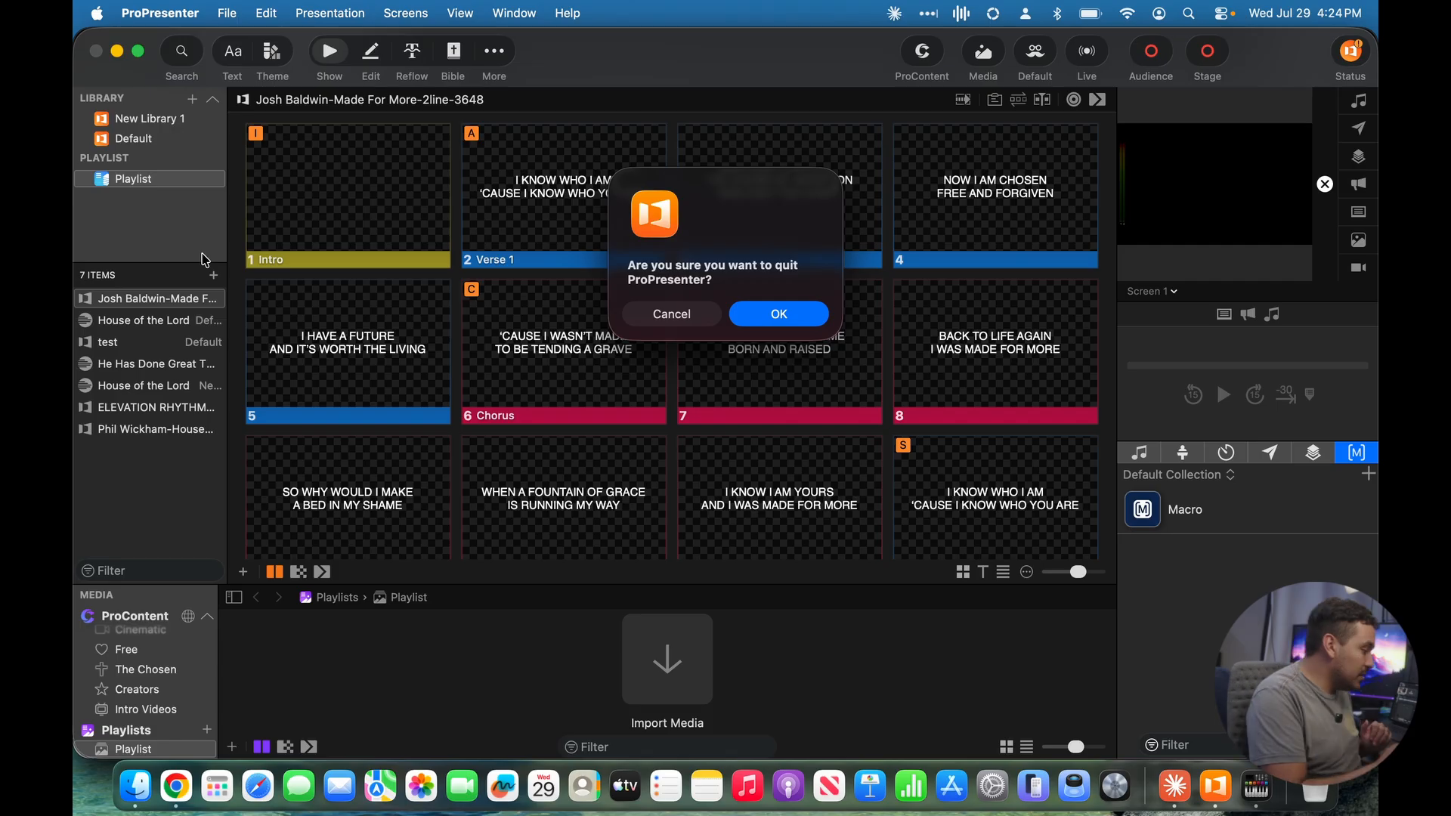
{"action": "left_click", "coordinate": [782, 316]}
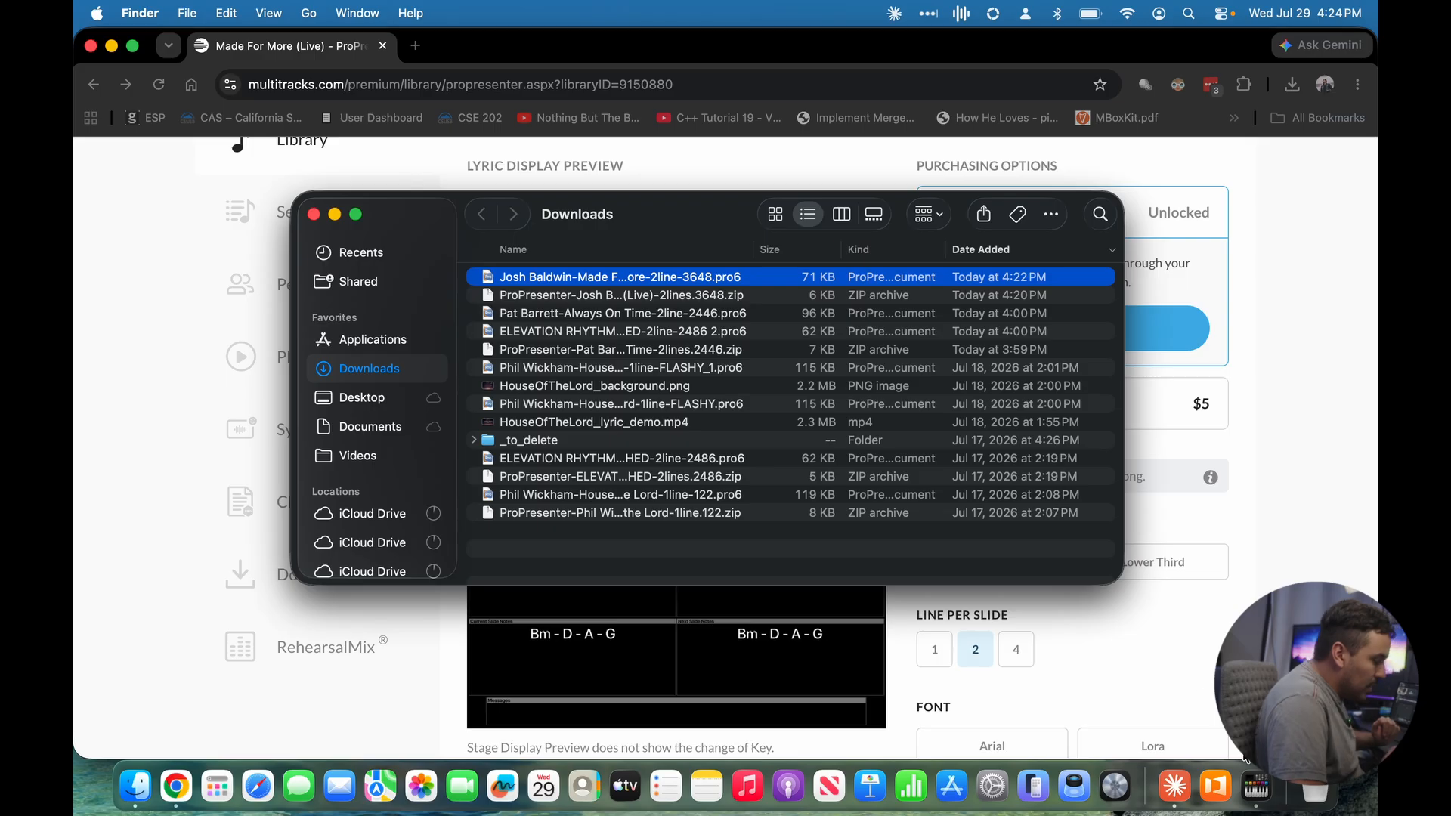
Step: Open Audio MIDI Setup, show the MIDI Studio and bring up the MIDI network setup
{"action": "left_click", "coordinate": [1270, 658]}
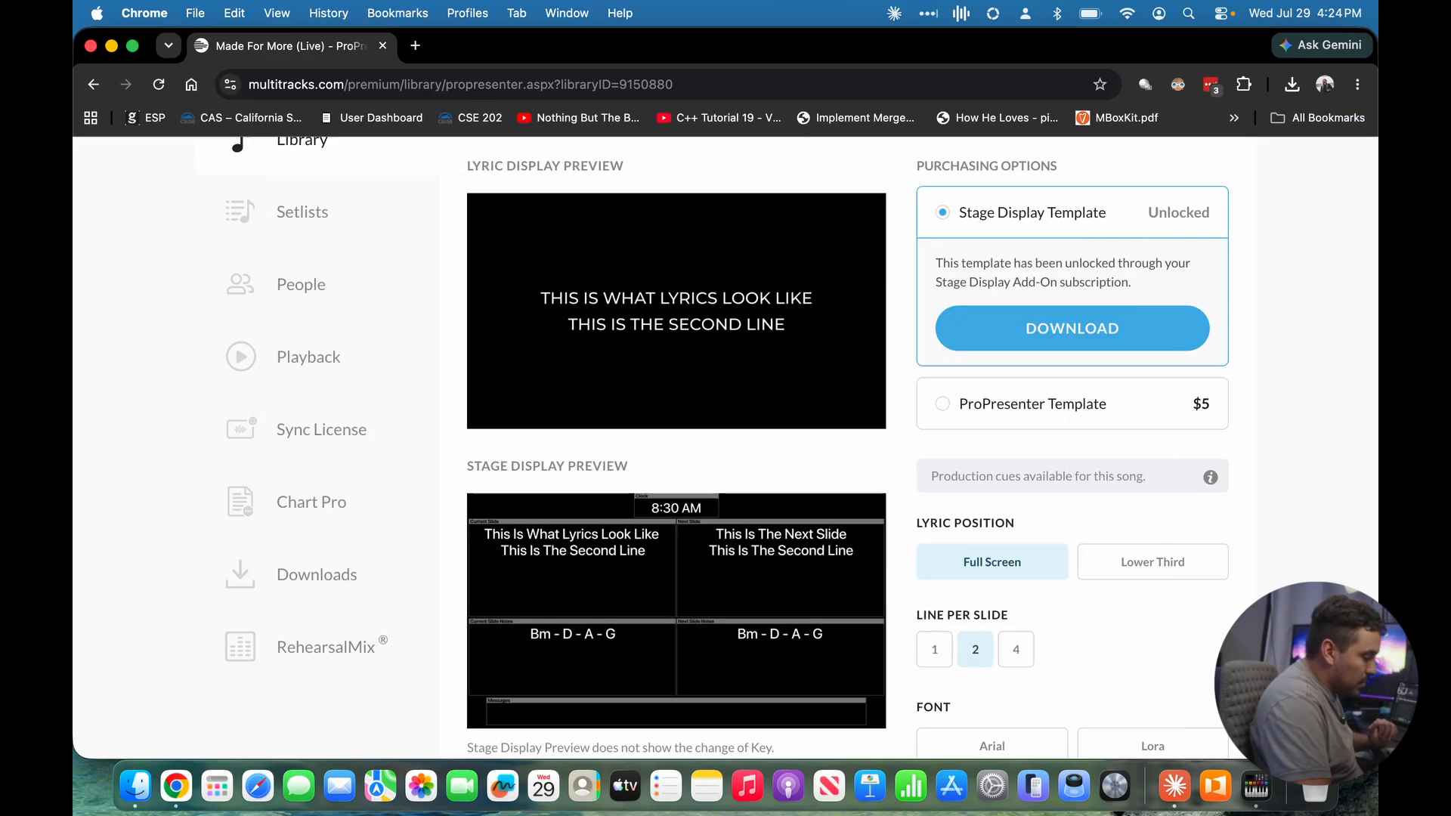
{"action": "left_click", "coordinate": [1191, 15]}
{"action": "type", "text": "midi"}
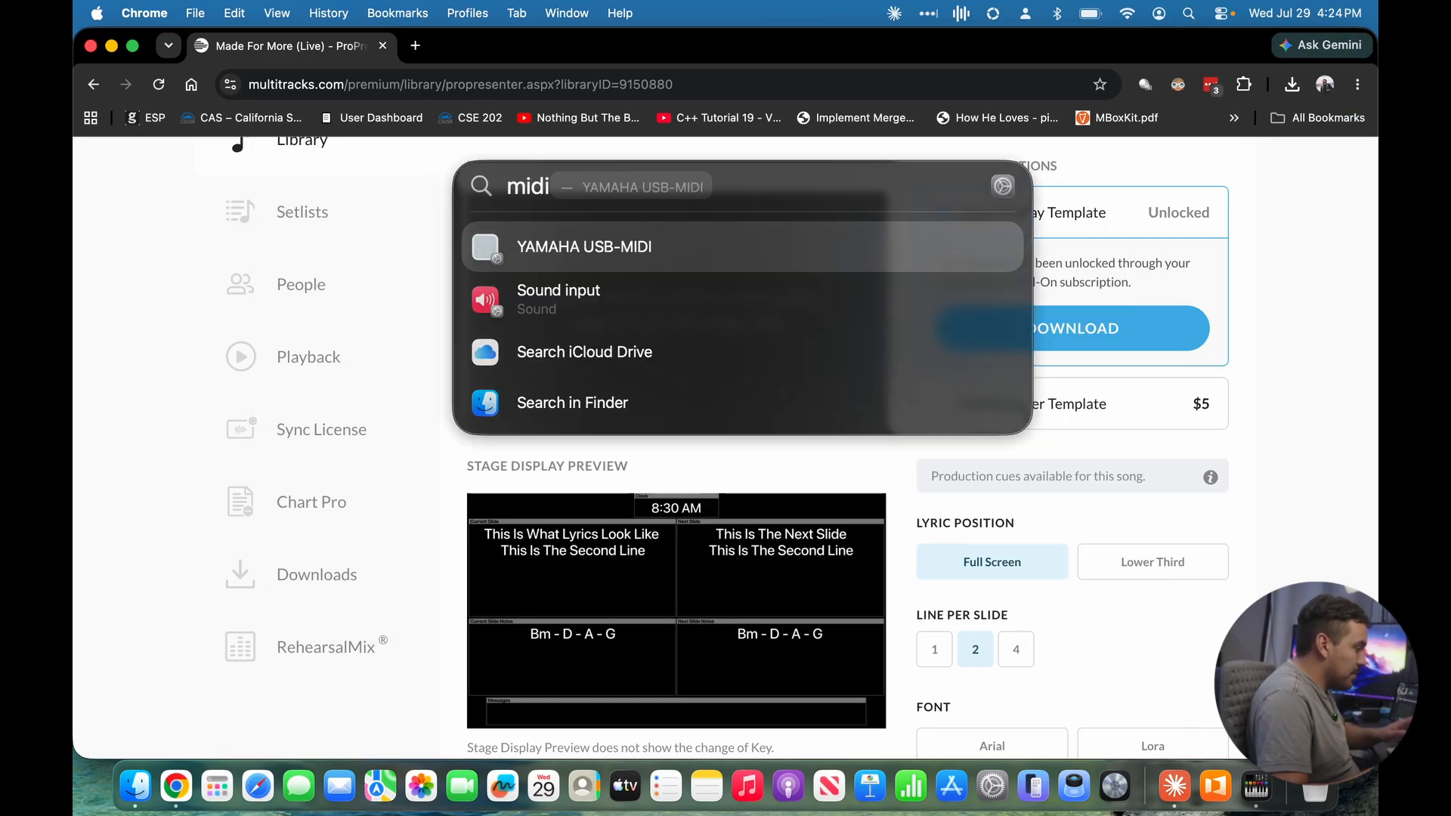
{"action": "key", "text": "Return"}
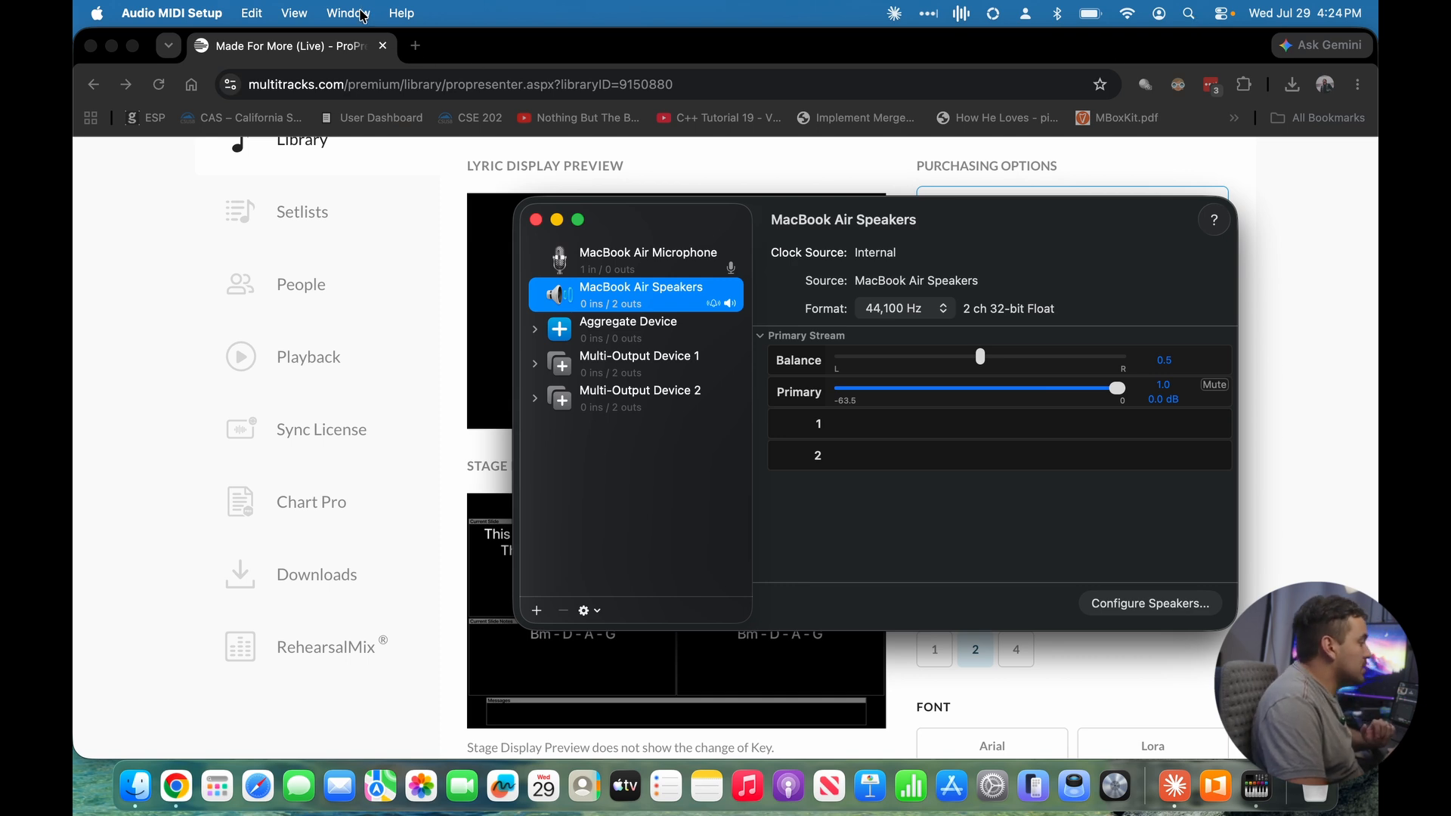
{"action": "left_click", "coordinate": [363, 16]}
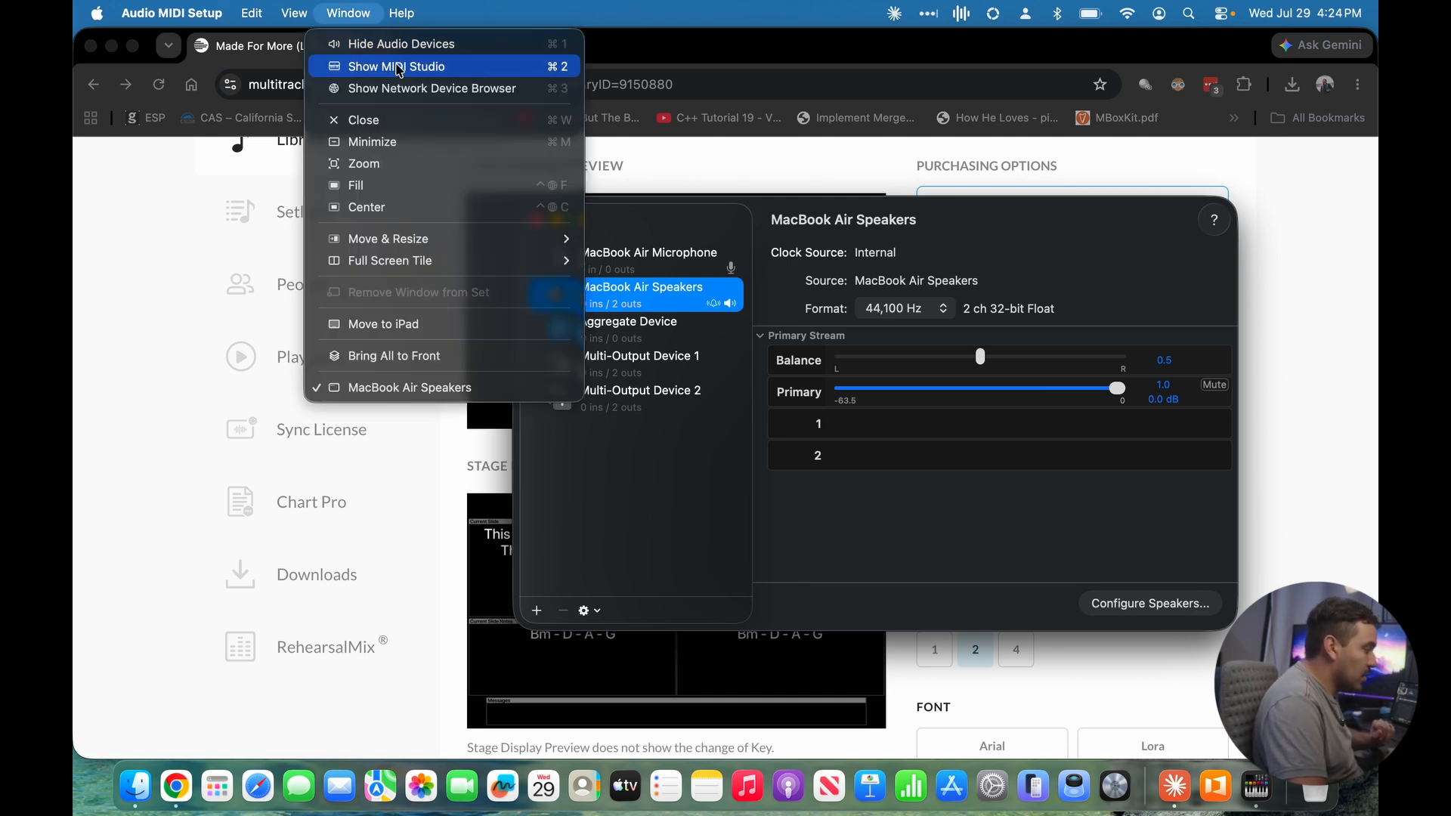
{"action": "left_click", "coordinate": [399, 68]}
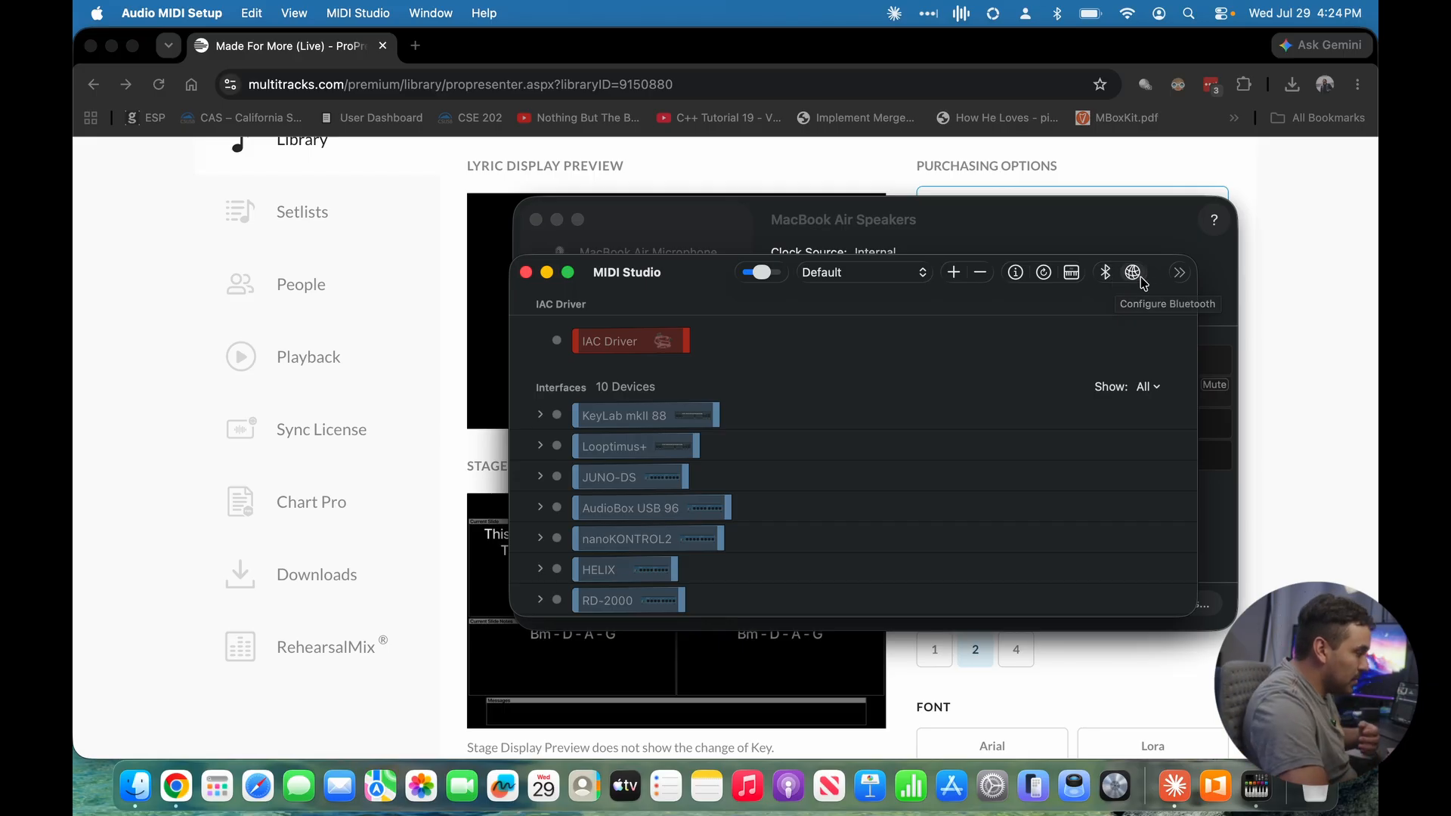
{"action": "left_click", "coordinate": [1133, 272]}
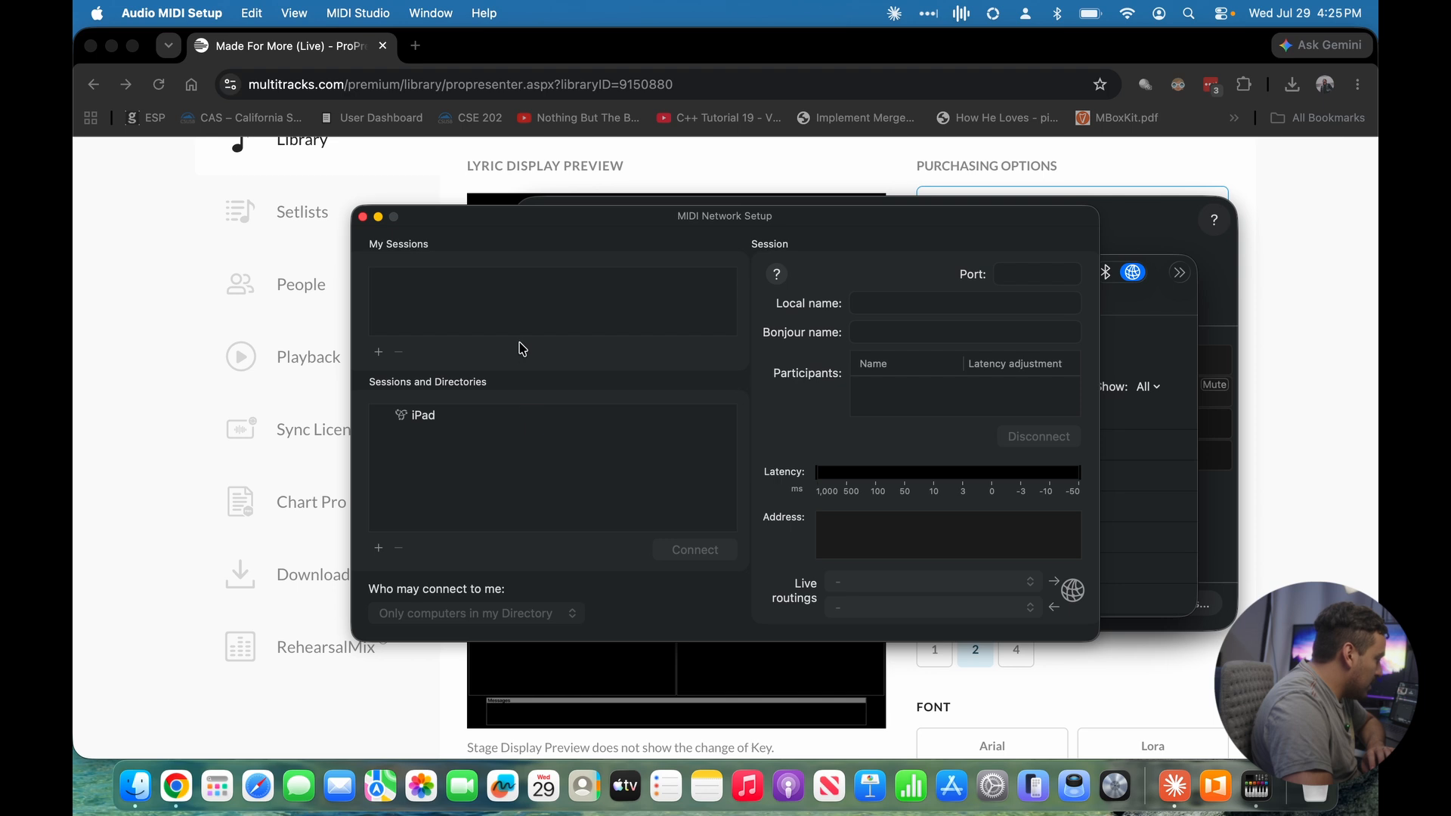
Step: Create and enable a network MIDI session, and connect the iPad to it
{"action": "left_click", "coordinate": [380, 353]}
{"action": "left_click", "coordinate": [384, 278]}
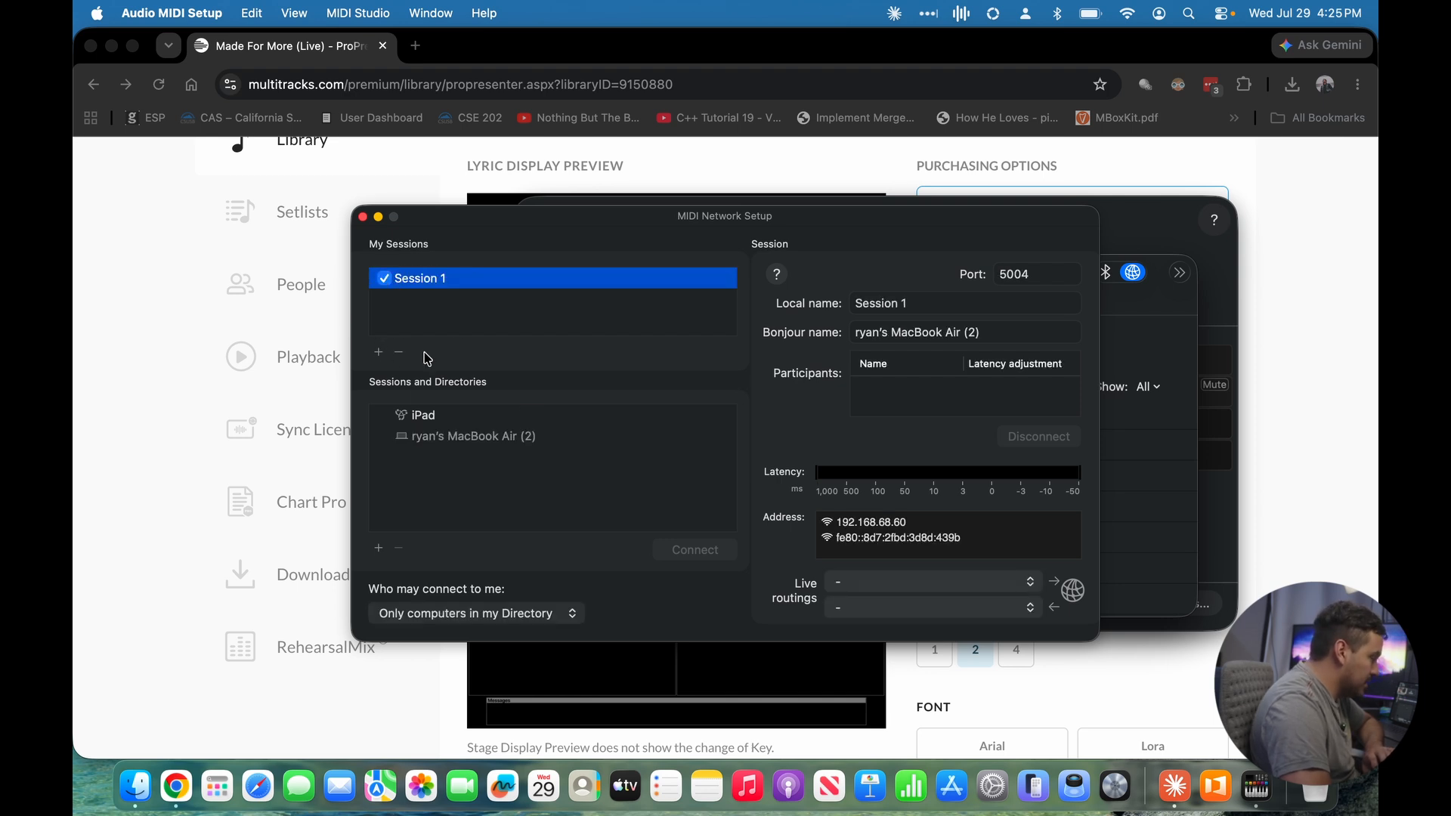
{"action": "left_click", "coordinate": [418, 416]}
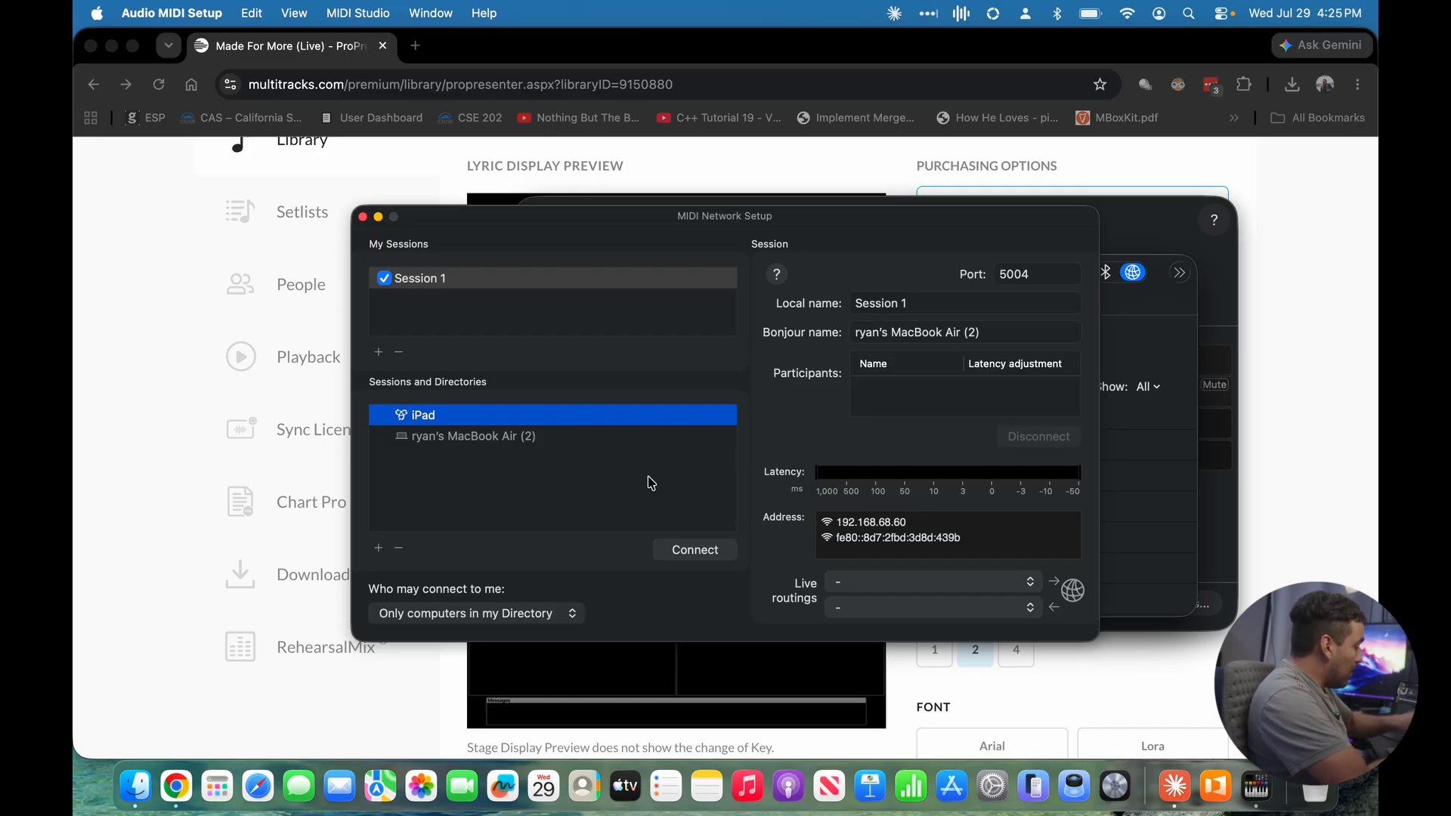
{"action": "left_click", "coordinate": [693, 552]}
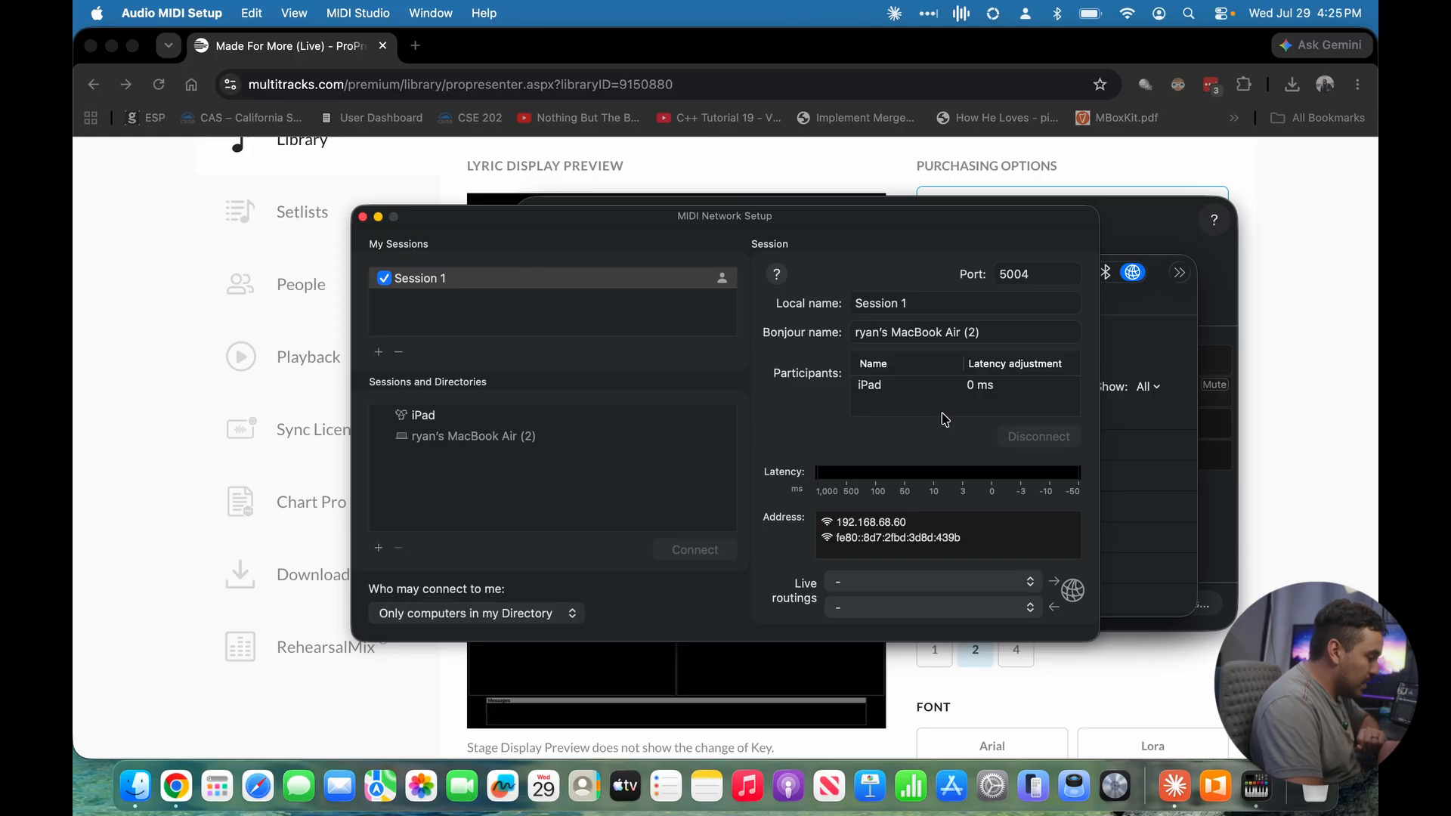
Step: Switch to ProPresenter, open its Devices settings and disconnect the existing MIDI device
{"action": "left_click", "coordinate": [1215, 787]}
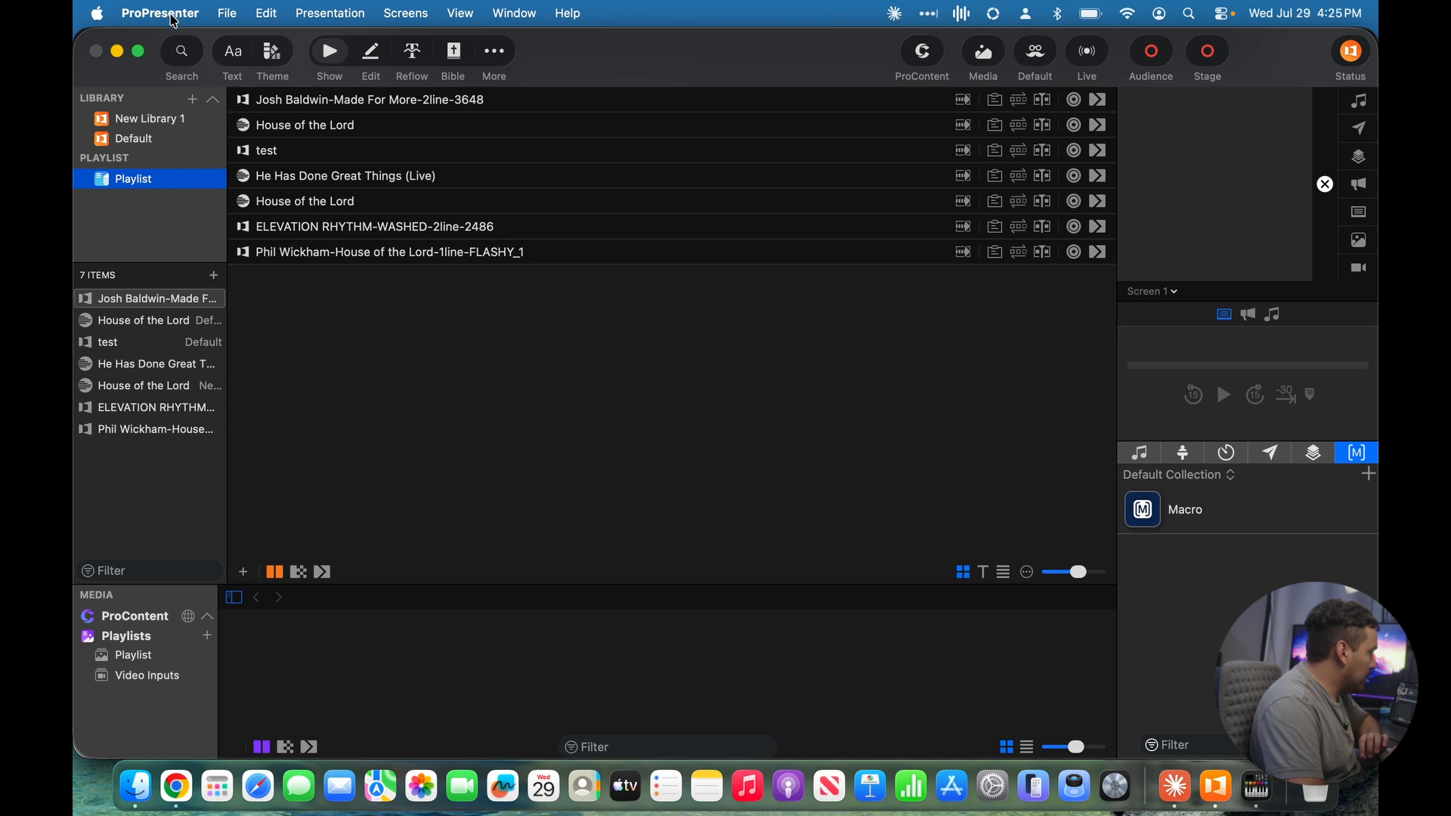
{"action": "left_click", "coordinate": [174, 14]}
{"action": "mouse_move", "coordinate": [175, 75]}
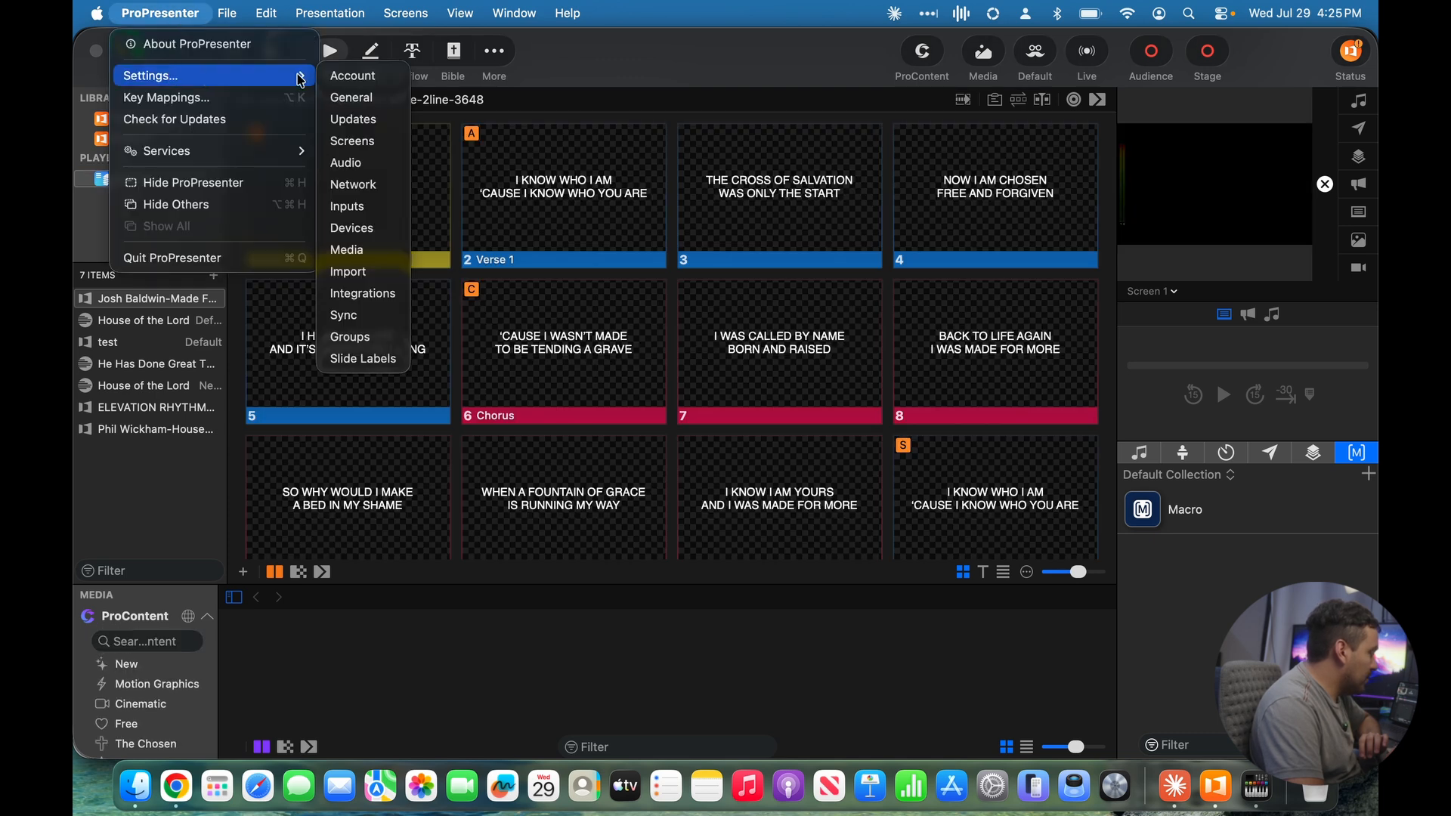
{"action": "left_click", "coordinate": [364, 229]}
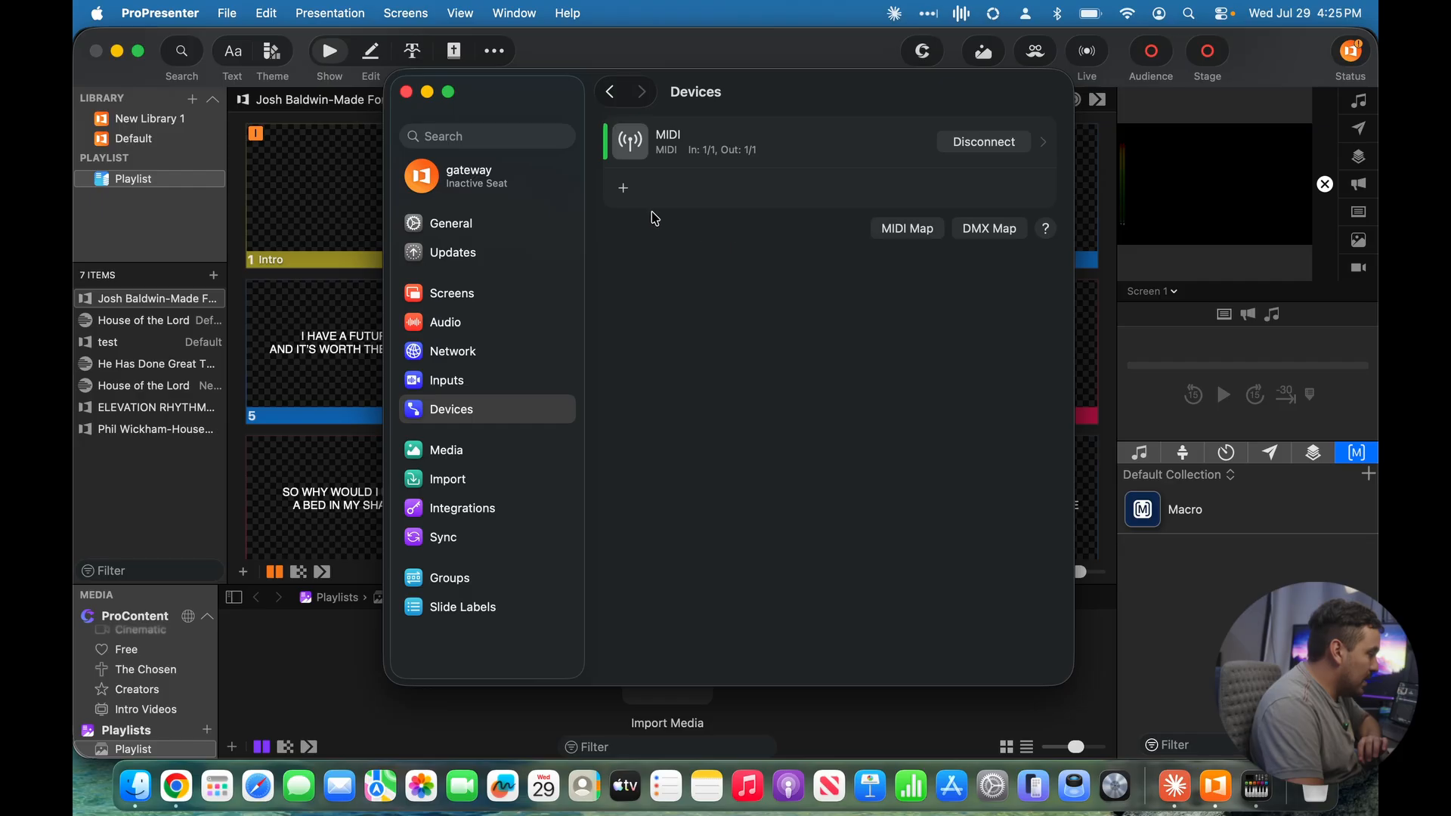
{"action": "left_click", "coordinate": [1011, 142]}
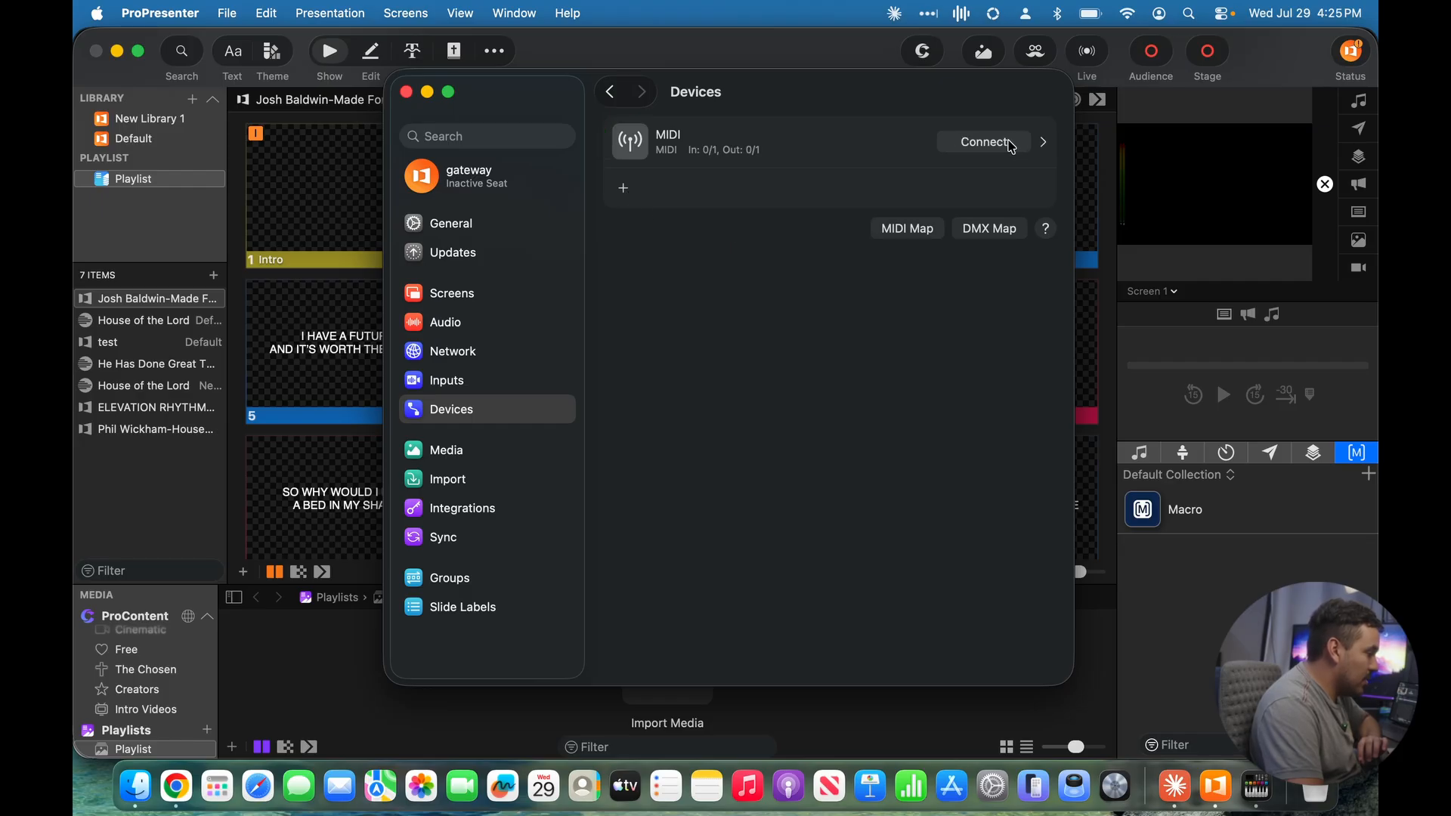
Step: Add a new MIDI device with Session 1 as both source and destination and Auto Reconnect enabled
{"action": "left_click", "coordinate": [622, 194]}
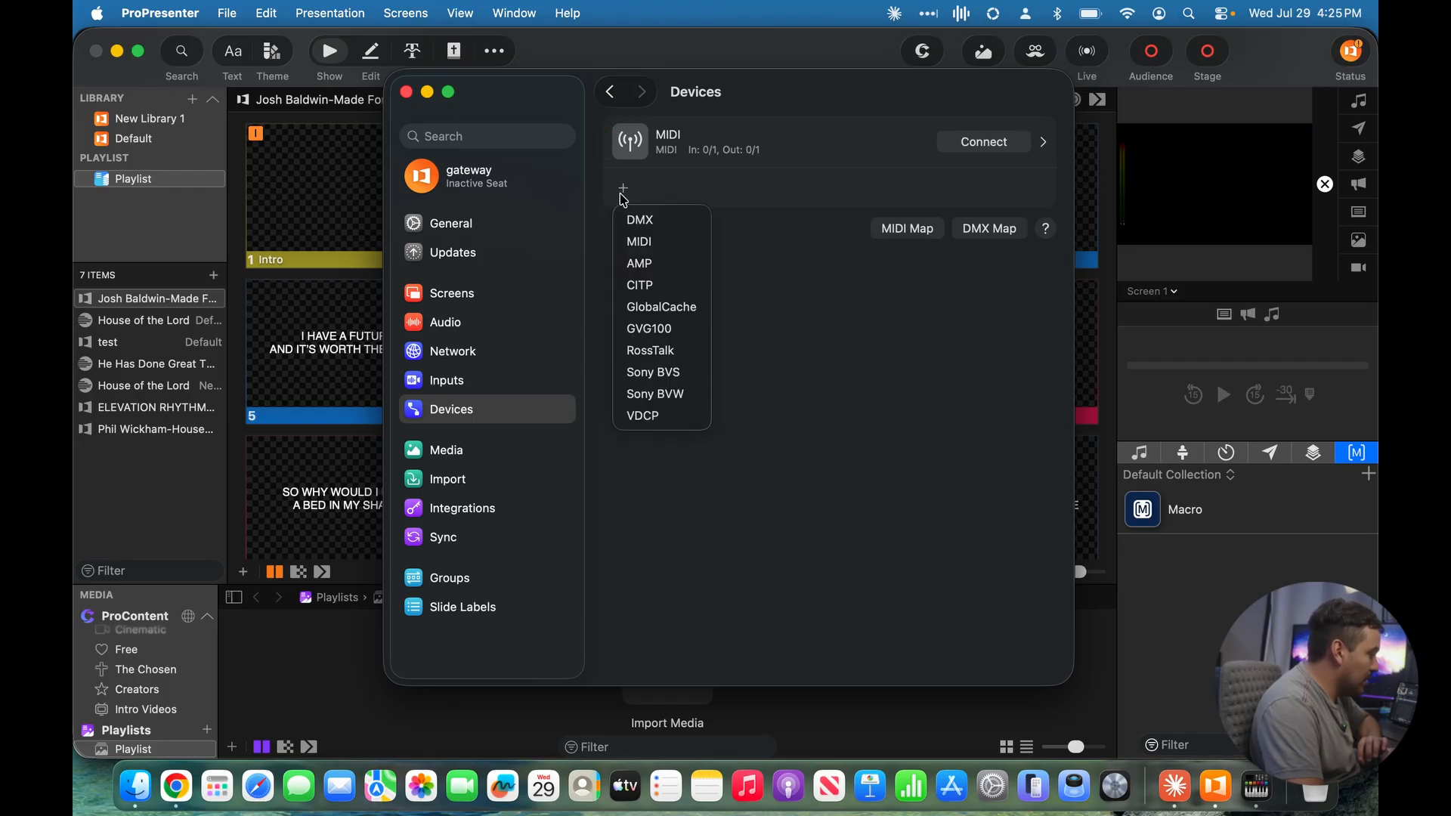
{"action": "left_click", "coordinate": [638, 240]}
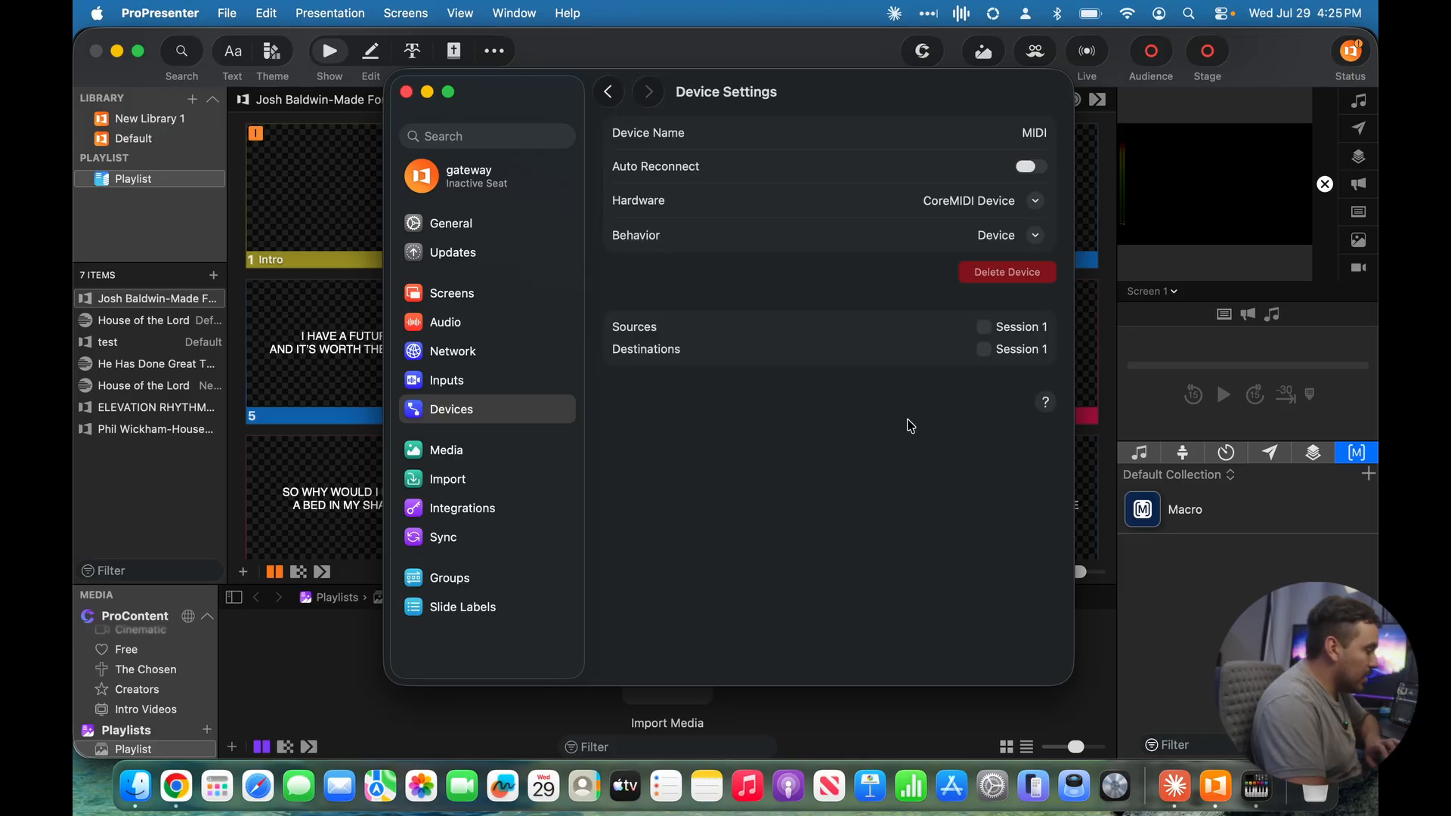
{"action": "left_click", "coordinate": [983, 327]}
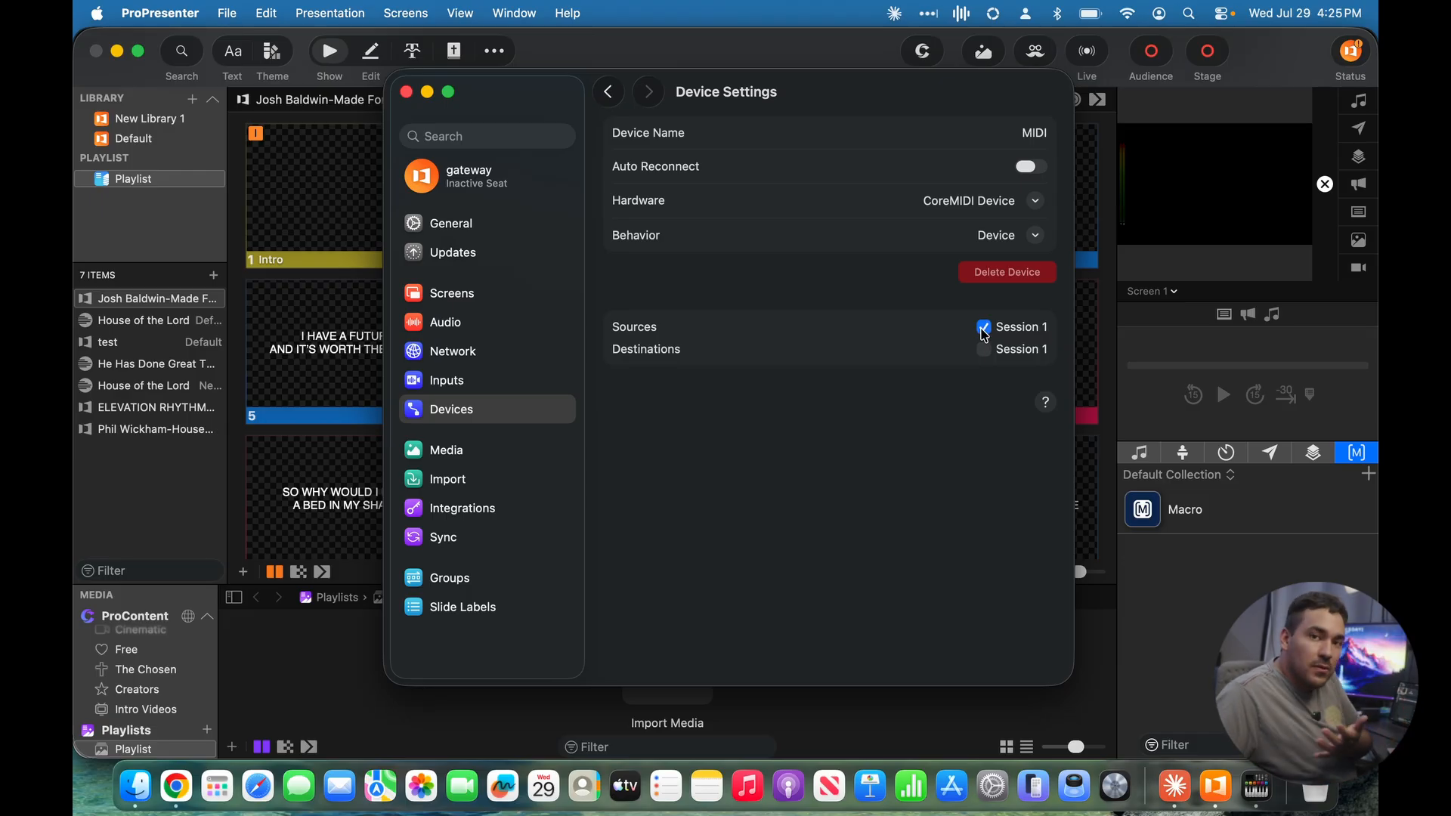
{"action": "left_click", "coordinate": [984, 350]}
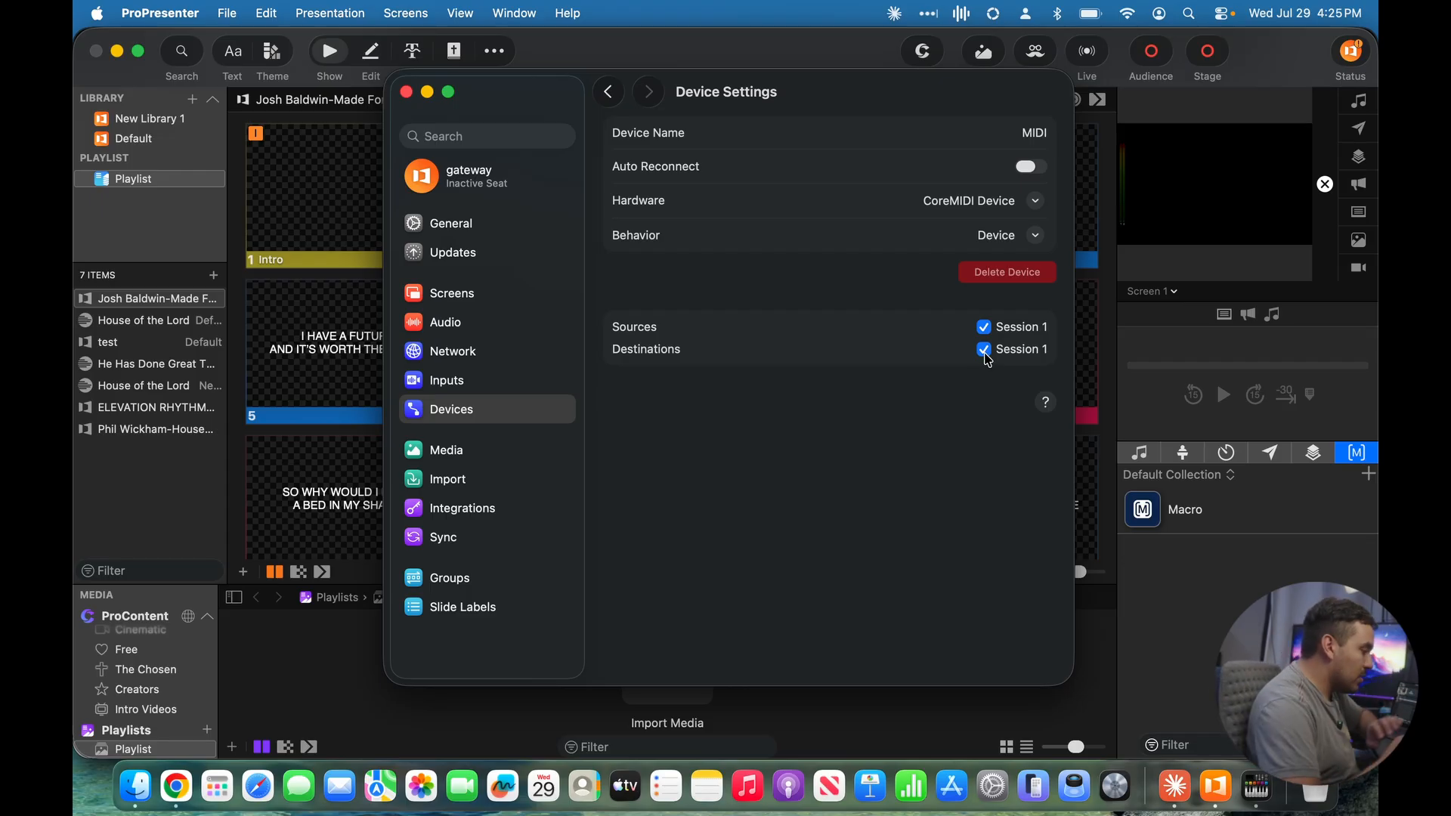
{"action": "left_click", "coordinate": [1033, 167]}
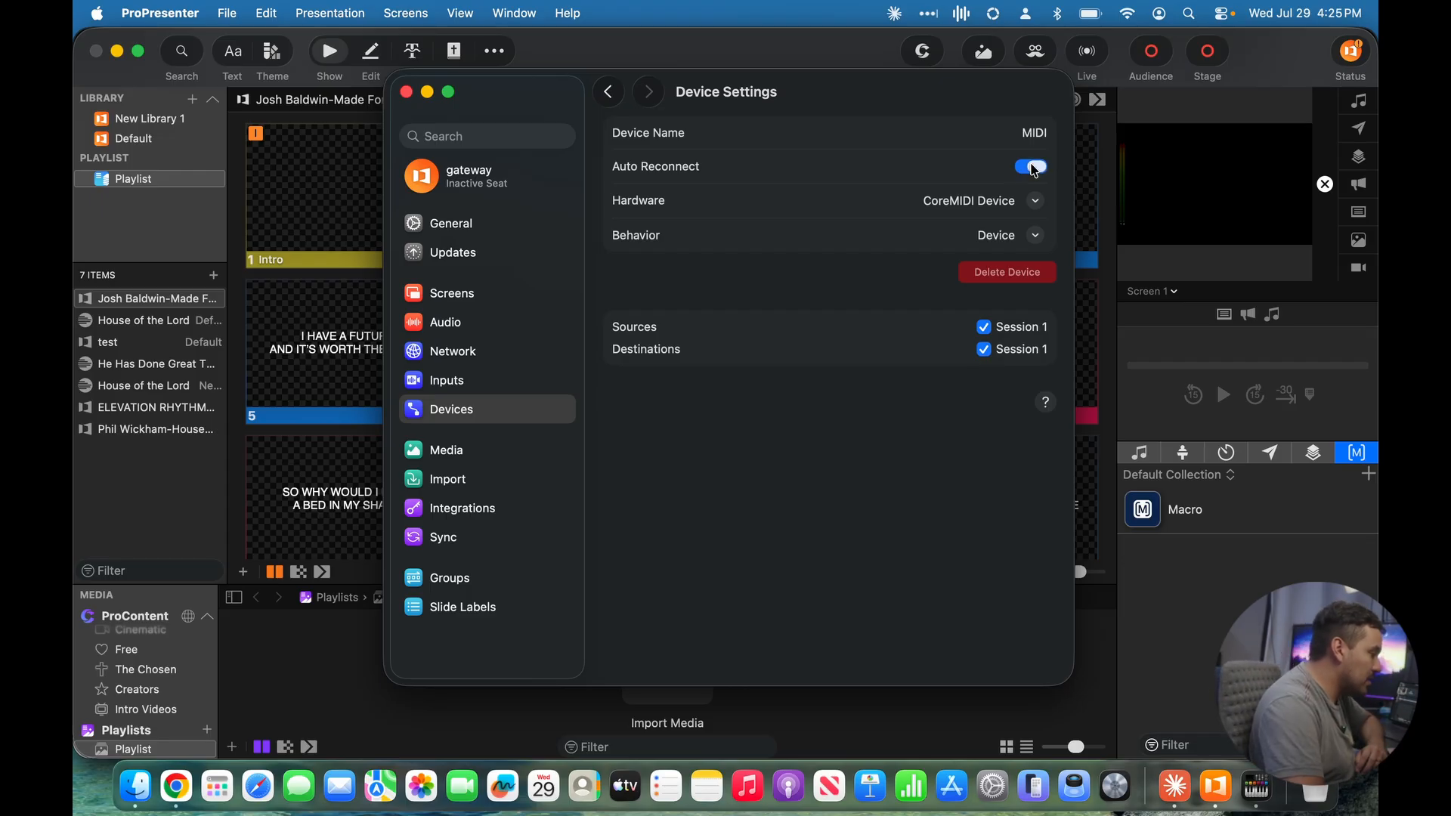
Step: Return to the device list, connect the newly added MIDI device and close the settings
{"action": "left_click", "coordinate": [609, 94]}
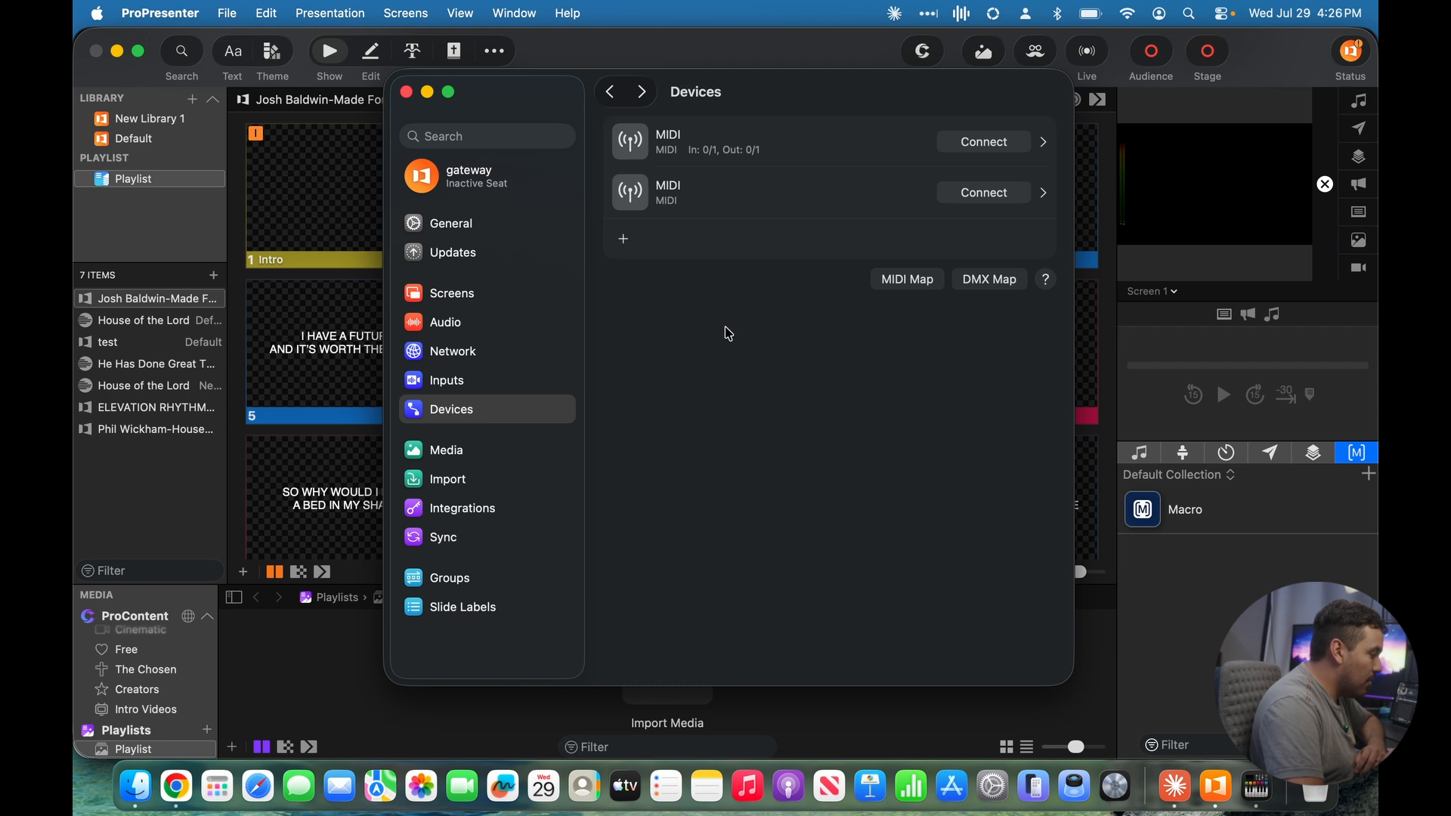
{"action": "left_click", "coordinate": [978, 196]}
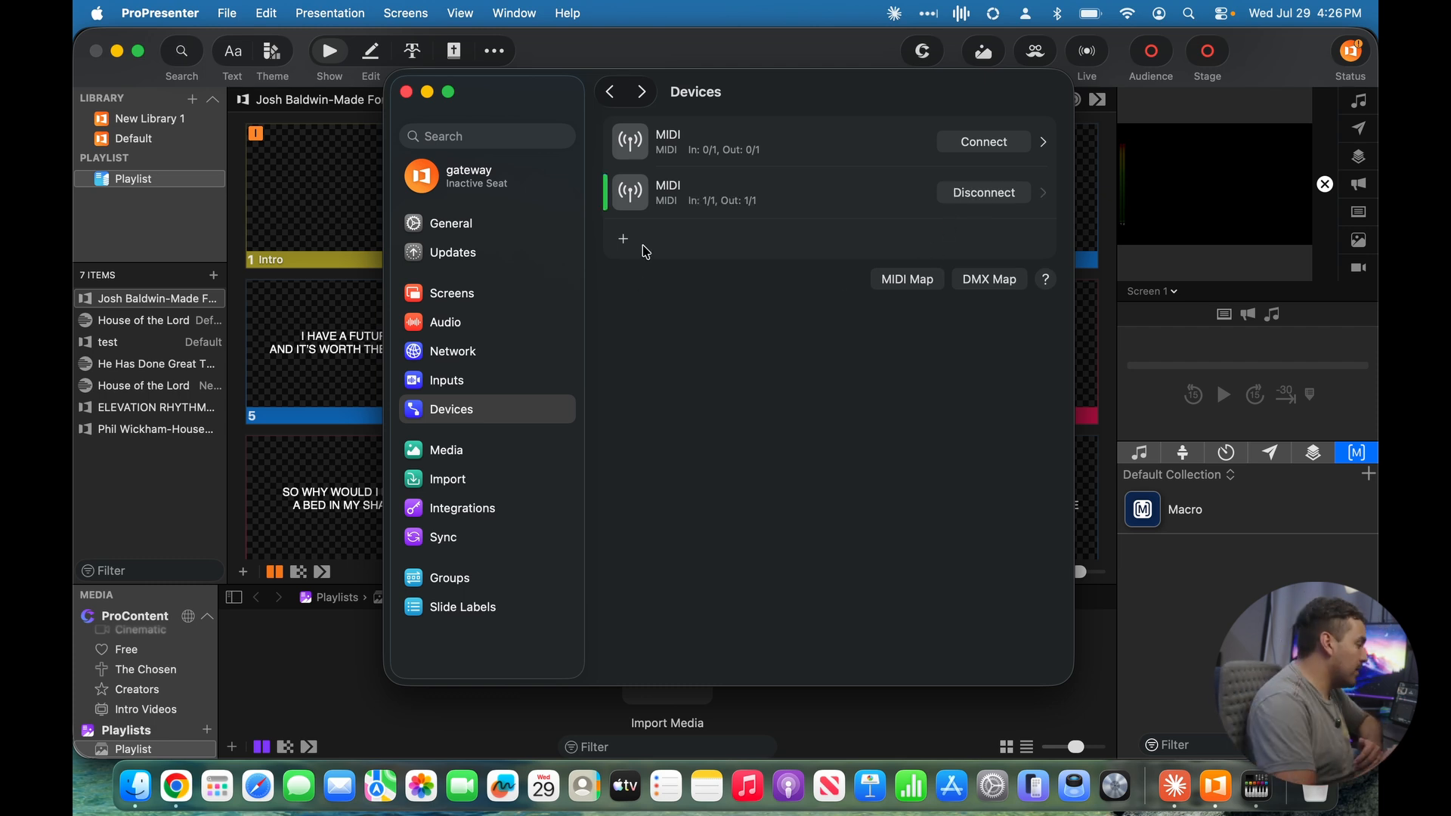
{"action": "left_click", "coordinate": [406, 91]}
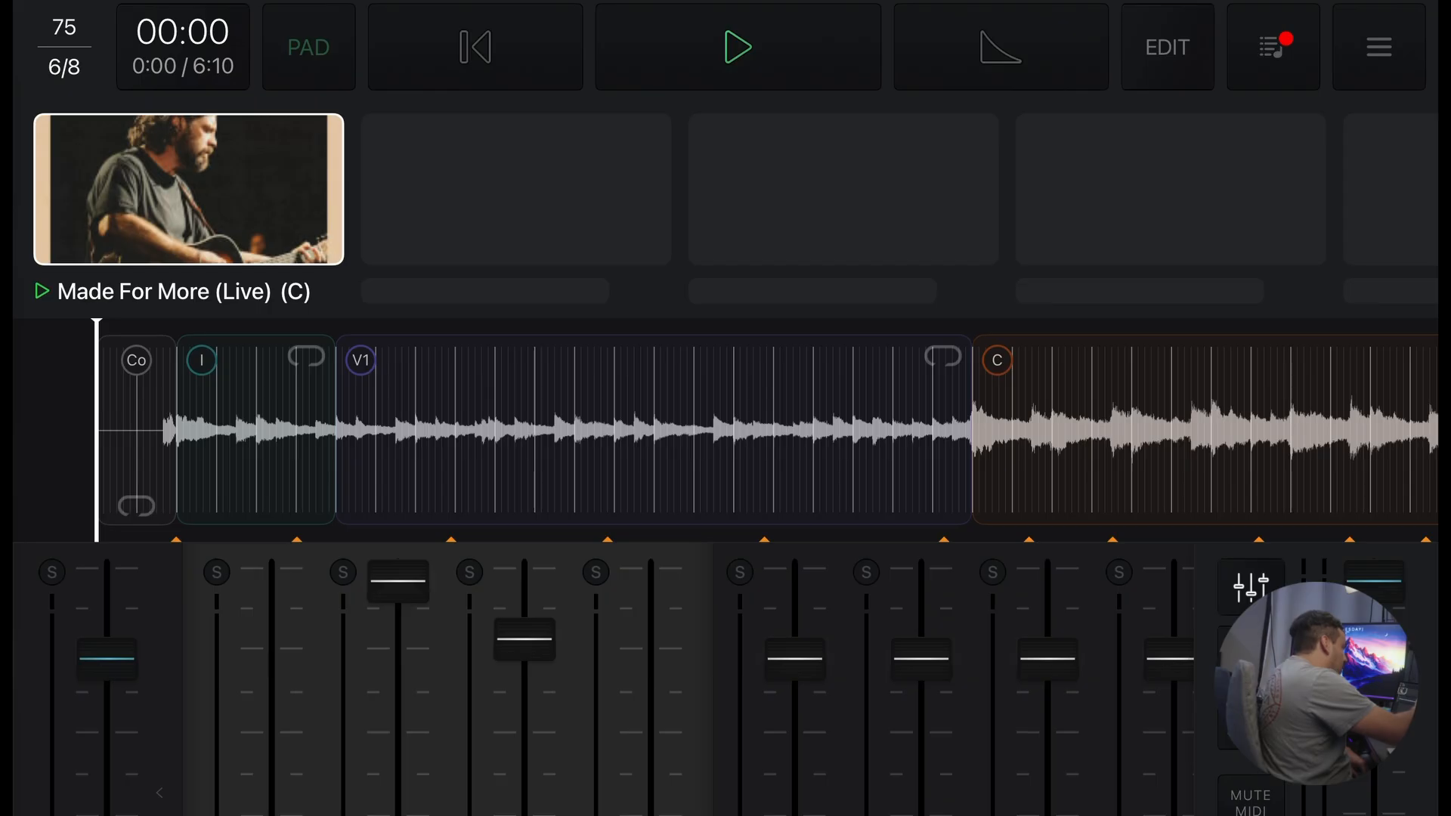
Step: In Playback on the iPad, set the Lyrics MIDI bus port to Network Session 1 and close the settings
{"action": "left_click", "coordinate": [1379, 47]}
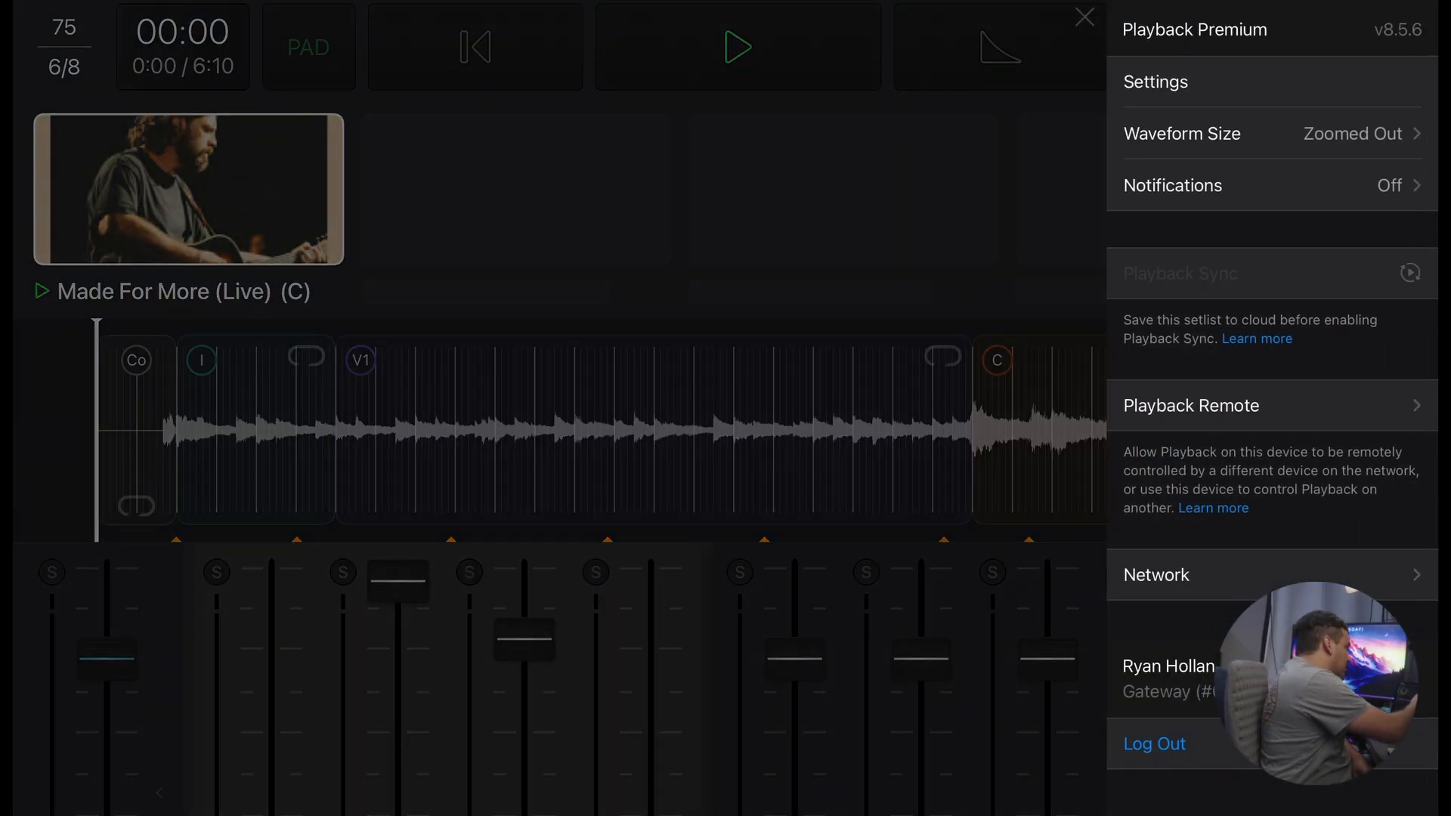
{"action": "left_click", "coordinate": [1155, 81]}
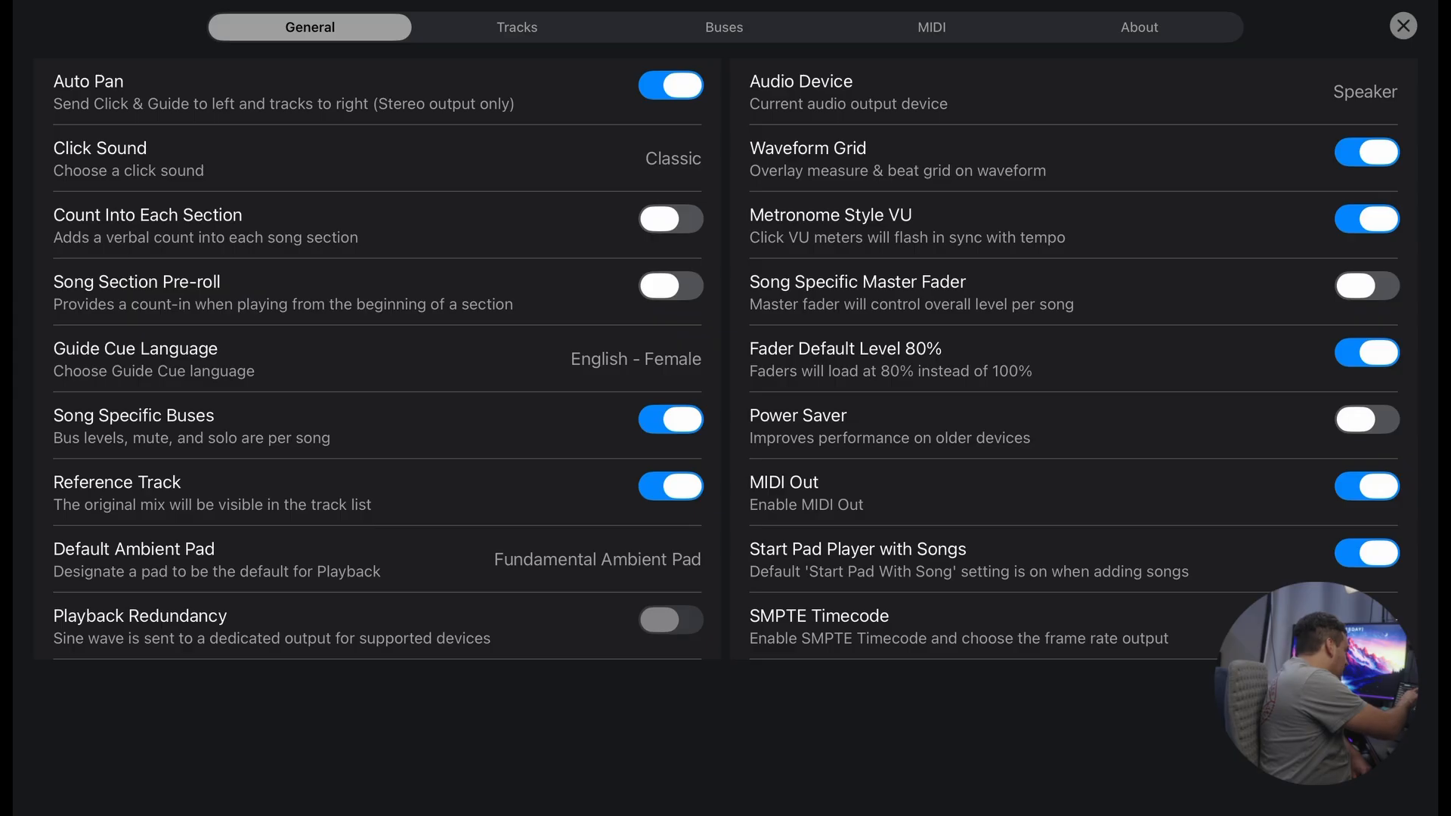
{"action": "left_click", "coordinate": [931, 27]}
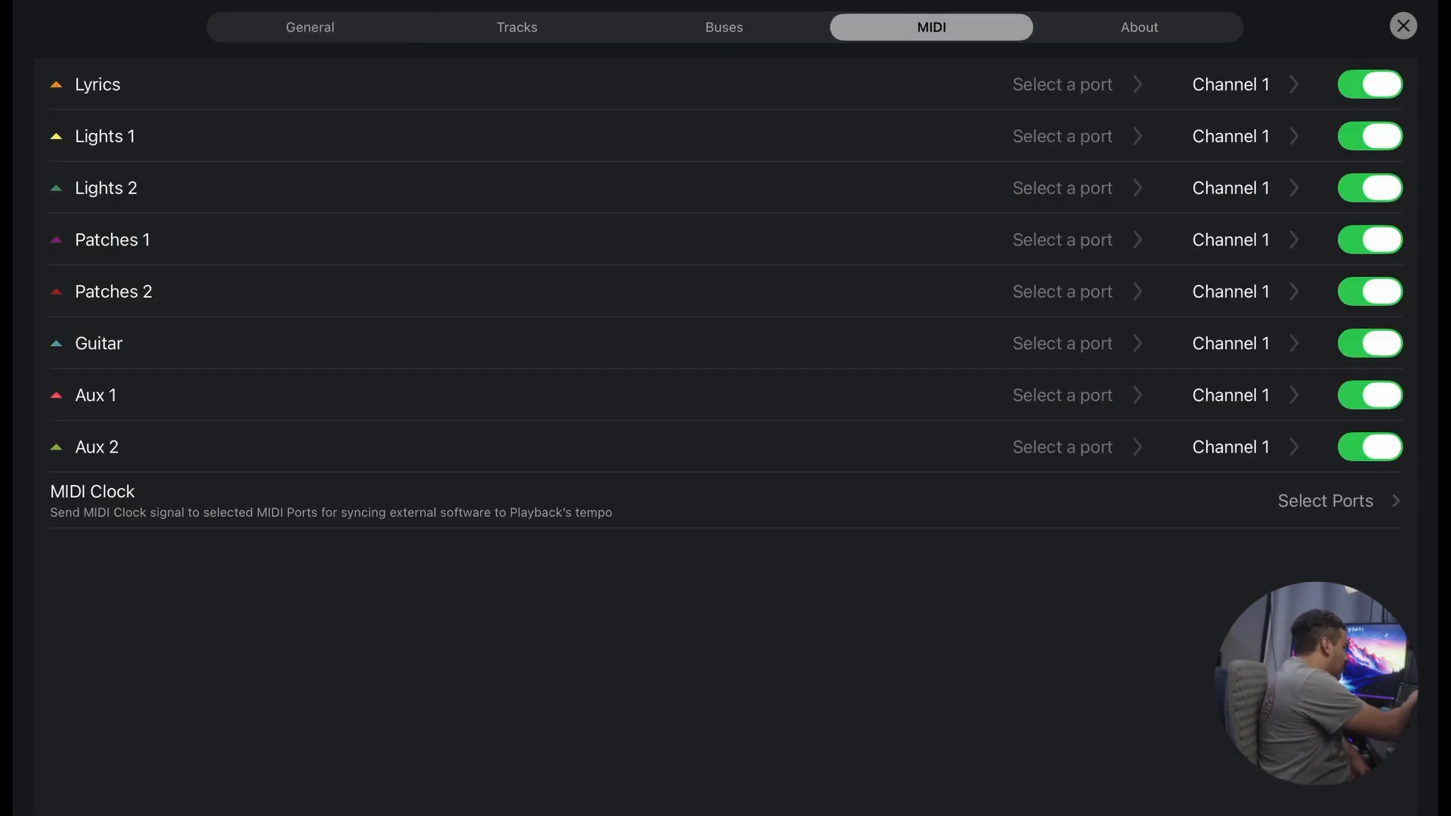
{"action": "left_click", "coordinate": [1062, 84]}
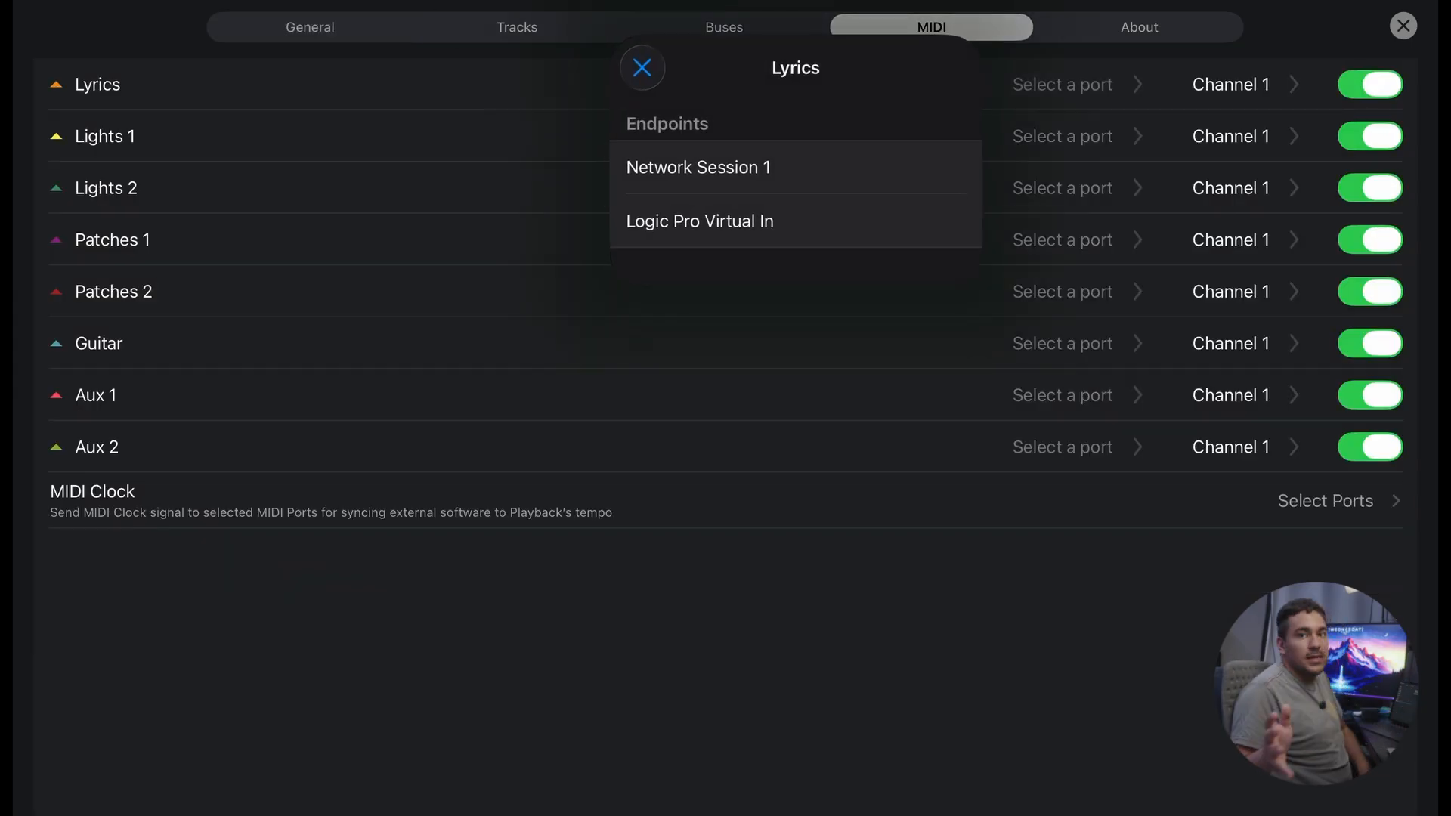
{"action": "left_click", "coordinate": [795, 167]}
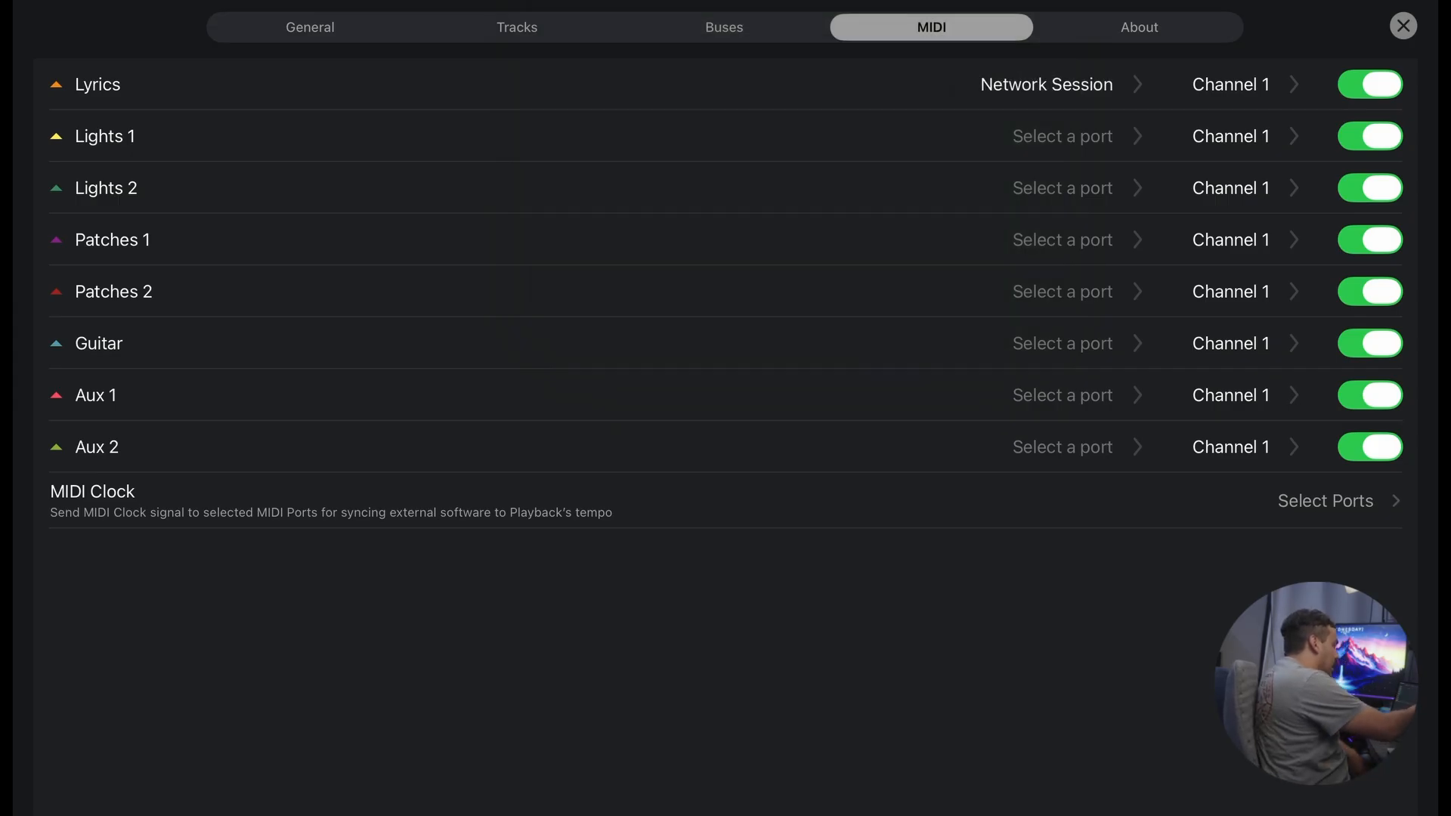
{"action": "left_click", "coordinate": [1403, 25]}
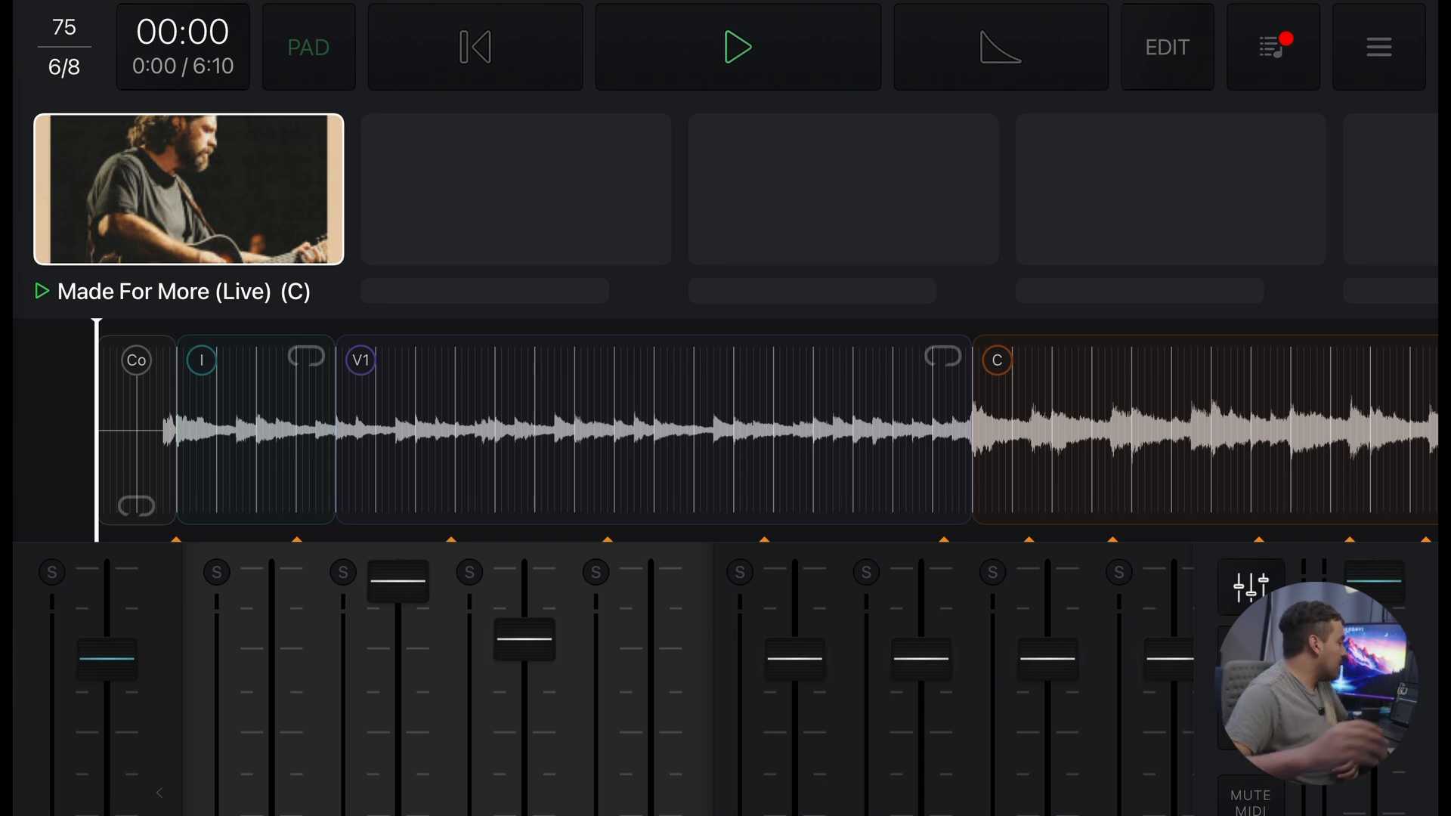
Step: Play Made For More (Live) in Playback to check that its cues trigger the ProPresenter slides, and pause it
{"action": "left_click", "coordinate": [738, 47]}
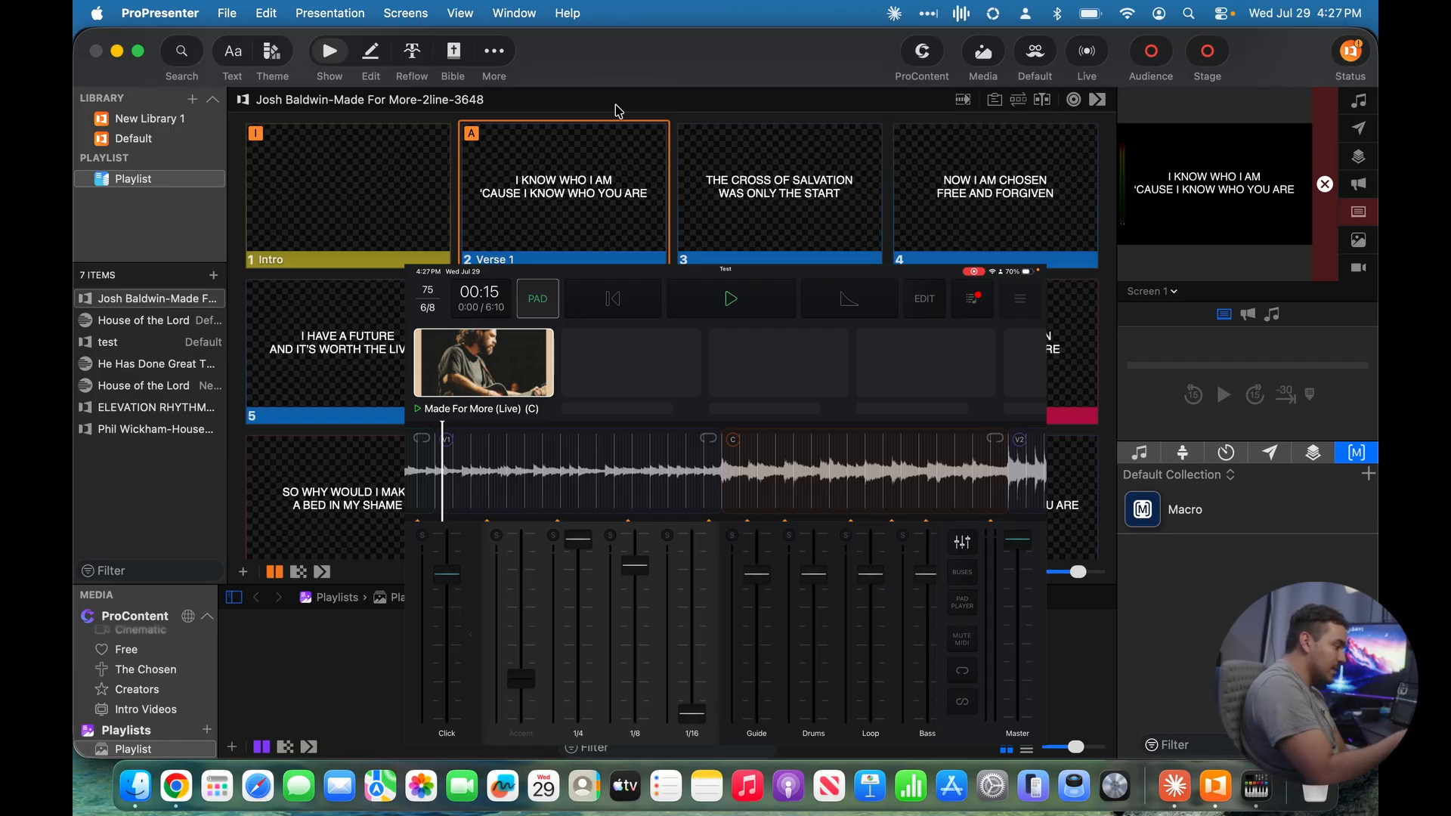
{"action": "scroll", "coordinate": [1042, 336], "scroll_direction": "down", "scroll_amount": 3}
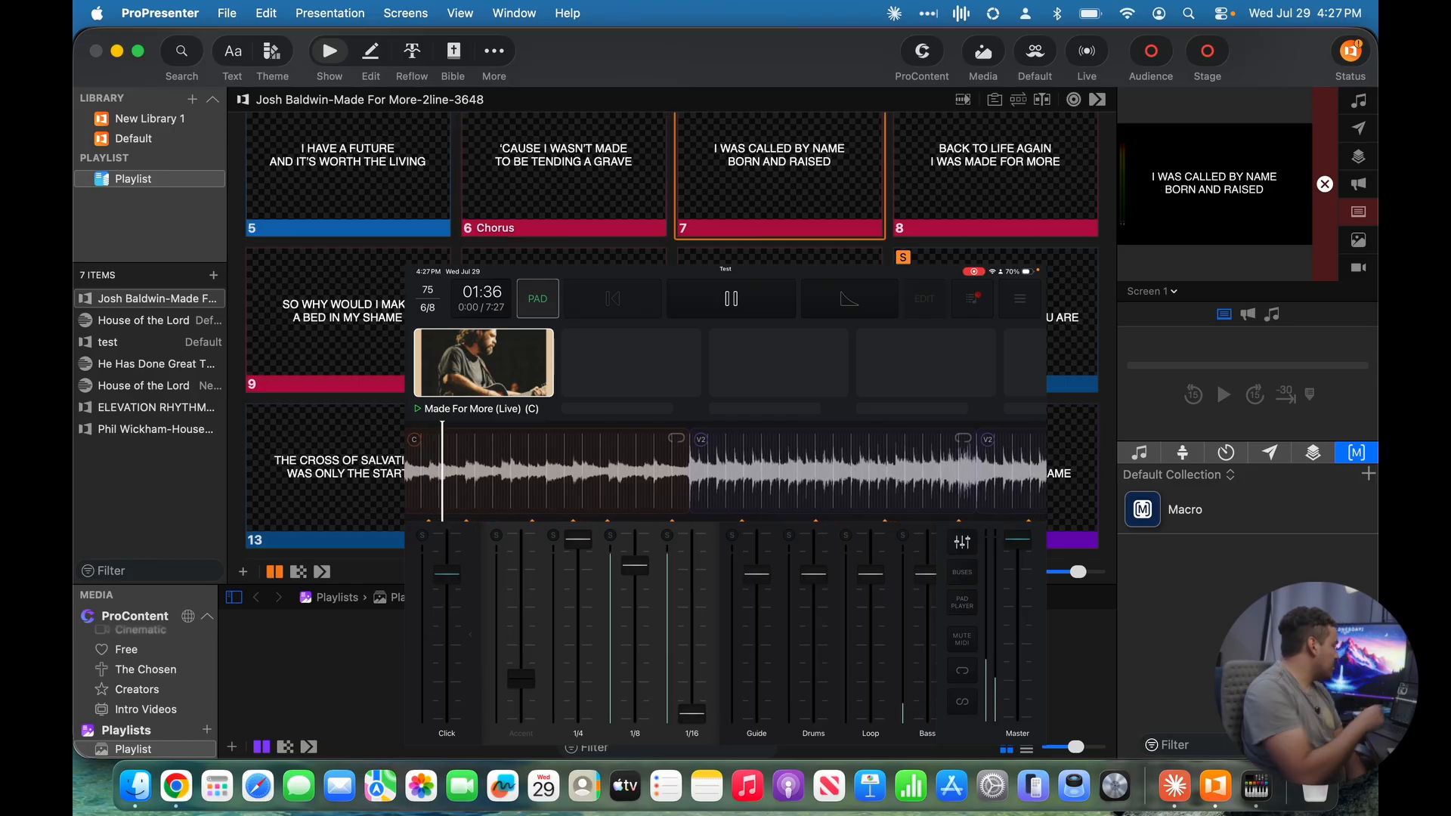
{"action": "key", "text": "space"}
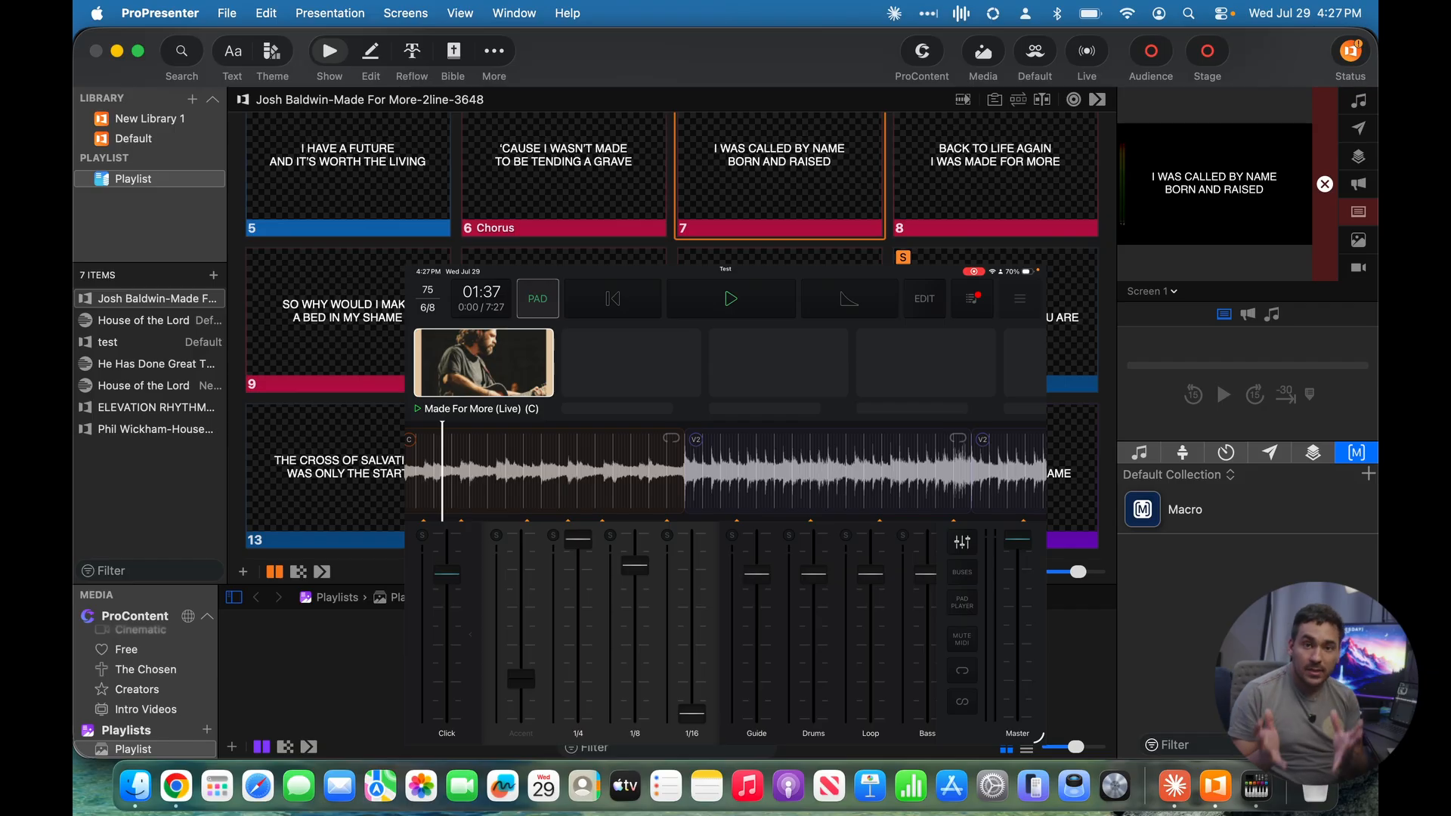
Step: Enter MIDI cue editing for Made For More (Live) and examine the settings of the lyrics cue in the chorus without updating it
{"action": "left_click", "coordinate": [924, 299]}
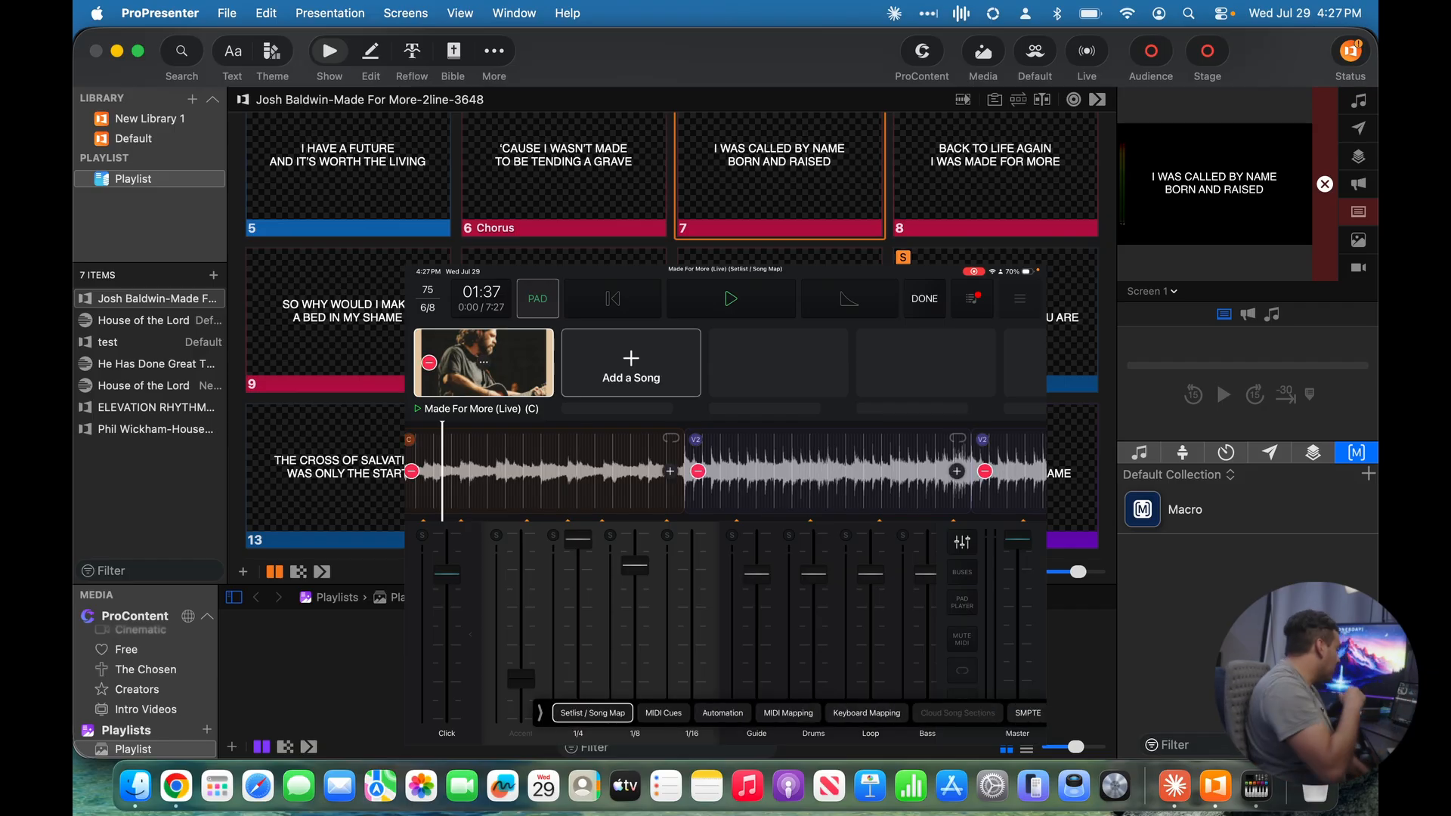
{"action": "left_click", "coordinate": [664, 712]}
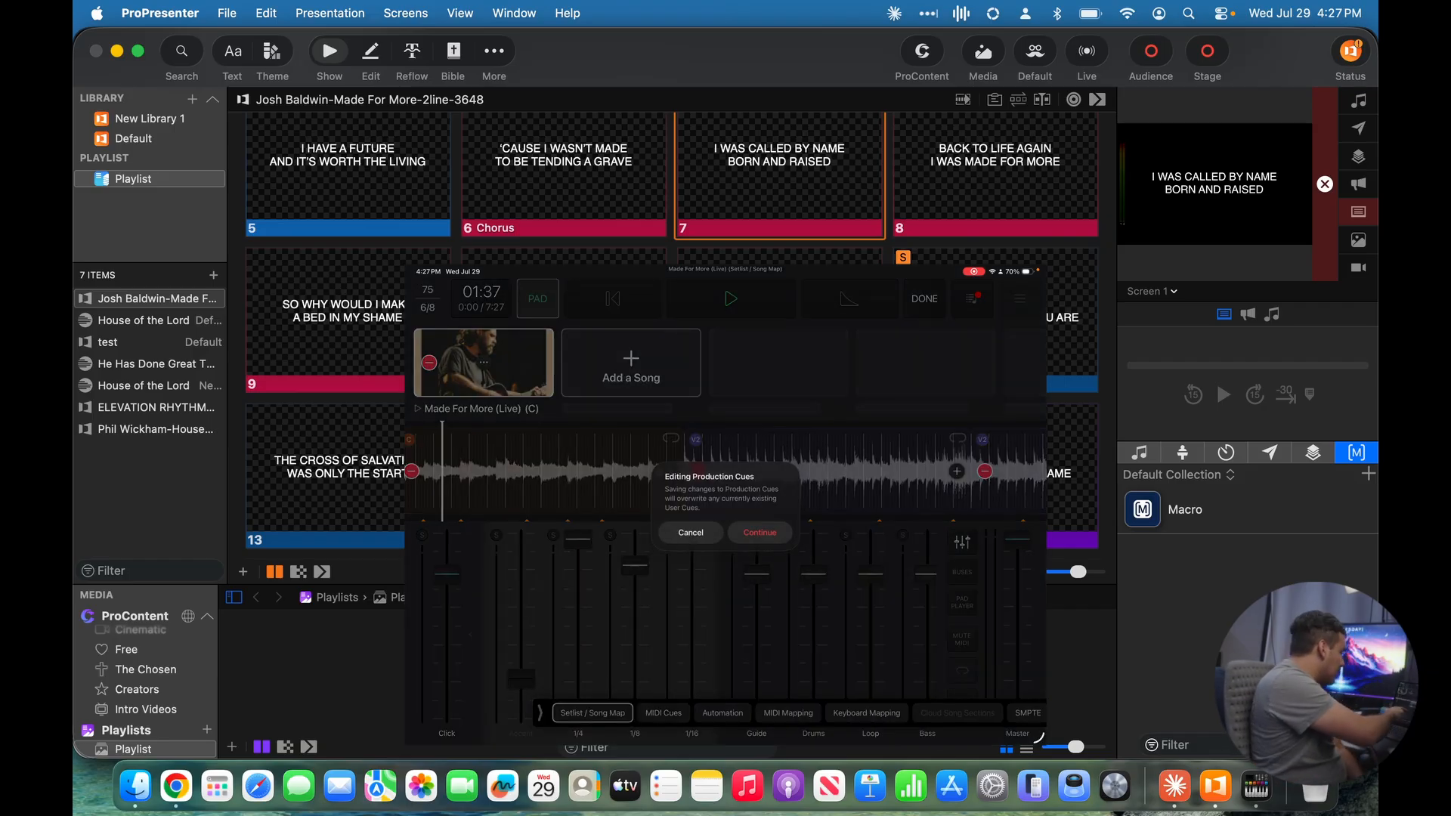
{"action": "left_click", "coordinate": [760, 531]}
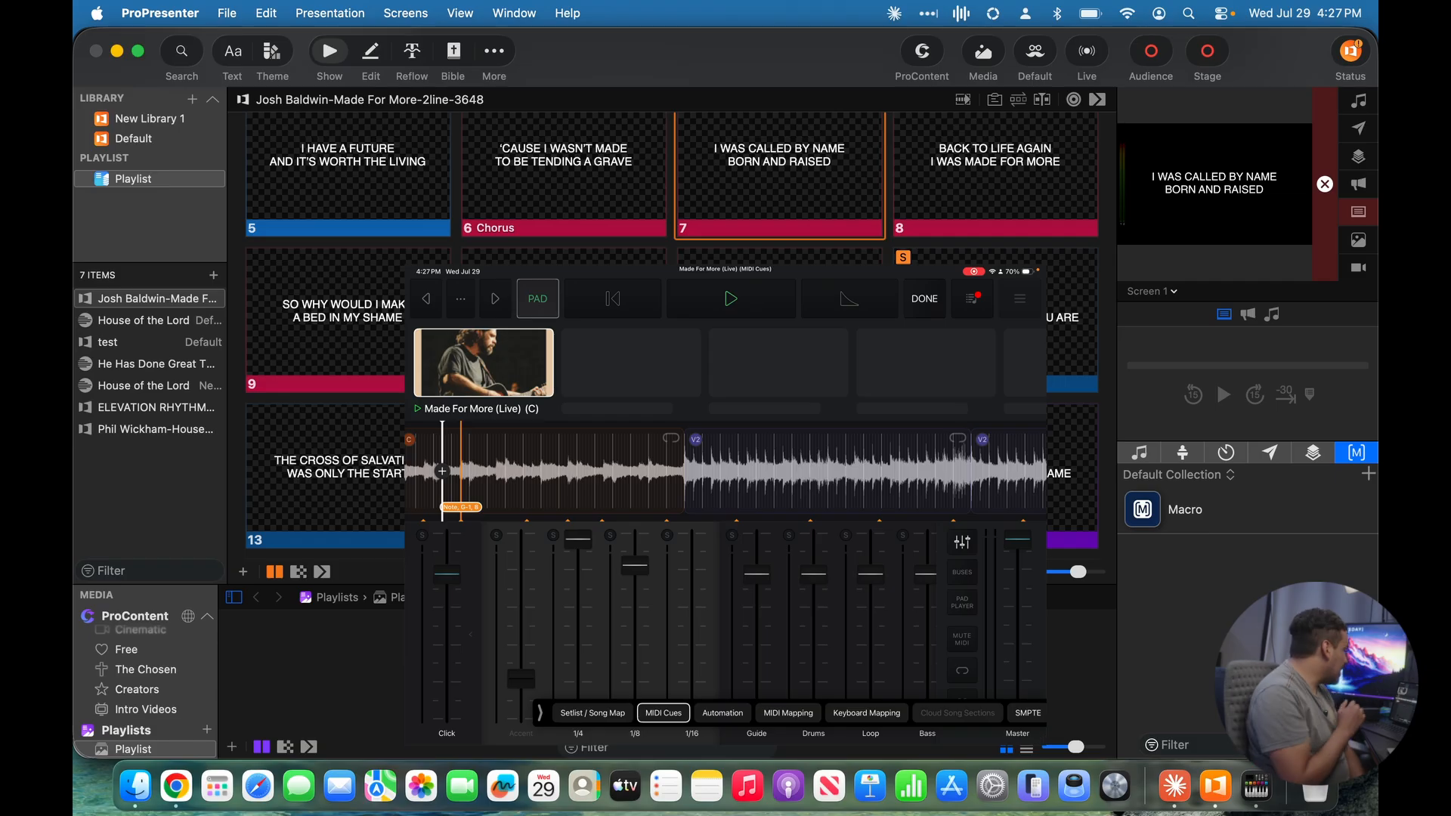
{"action": "left_click", "coordinate": [460, 507]}
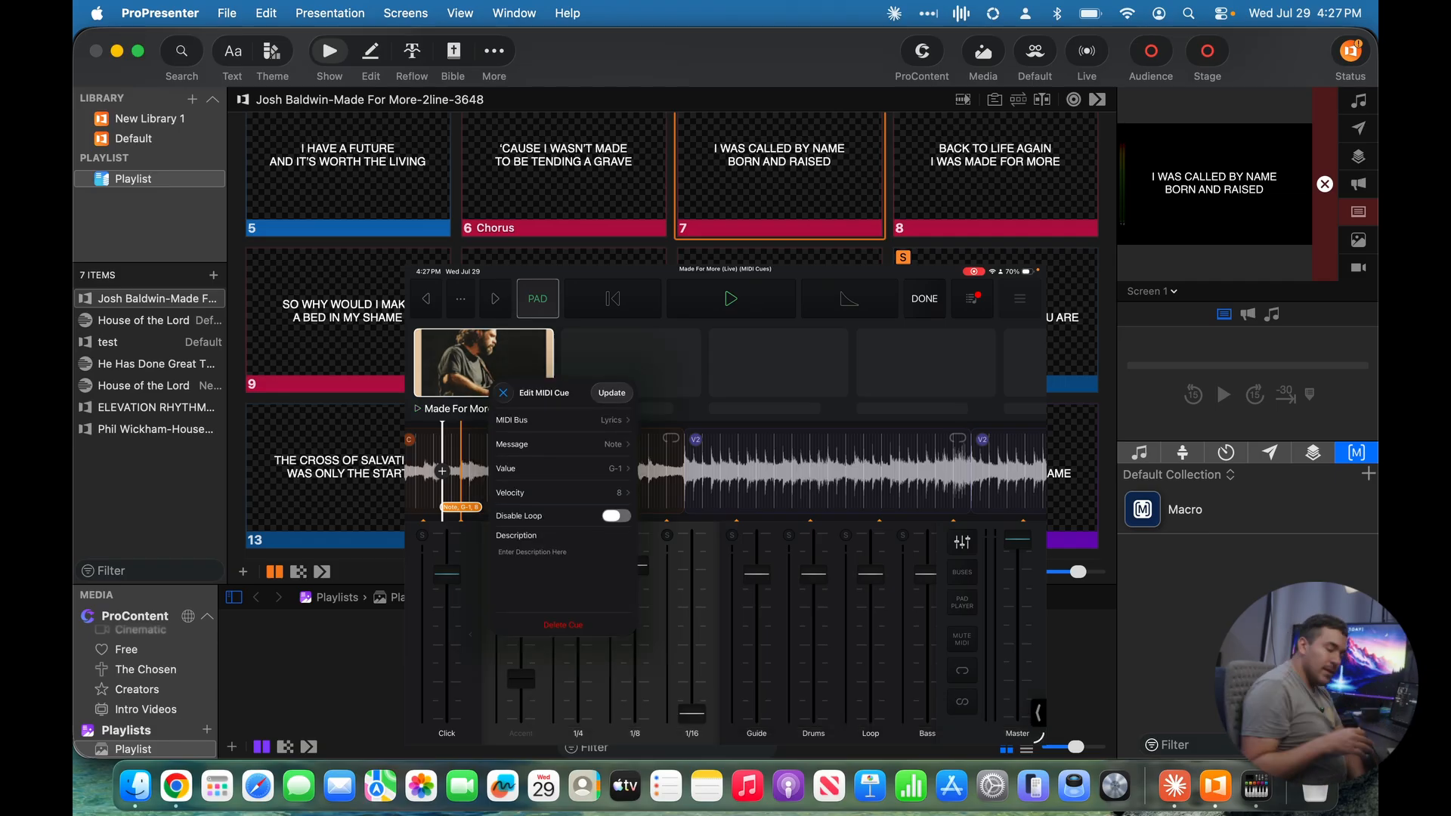
{"action": "left_click", "coordinate": [504, 393]}
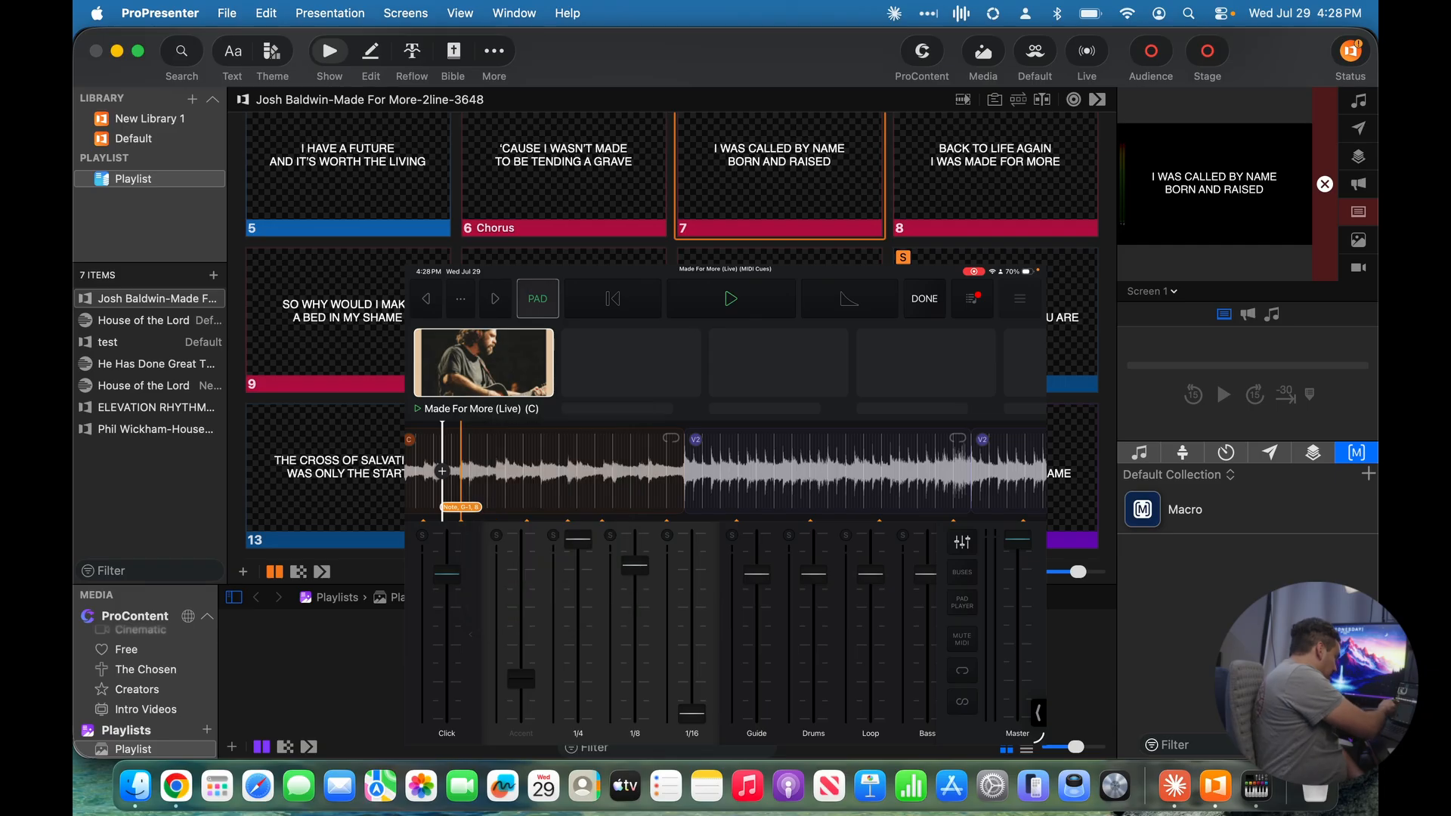
{"action": "left_click_drag", "start_coordinate": [529, 471], "coordinate": [547, 471]}
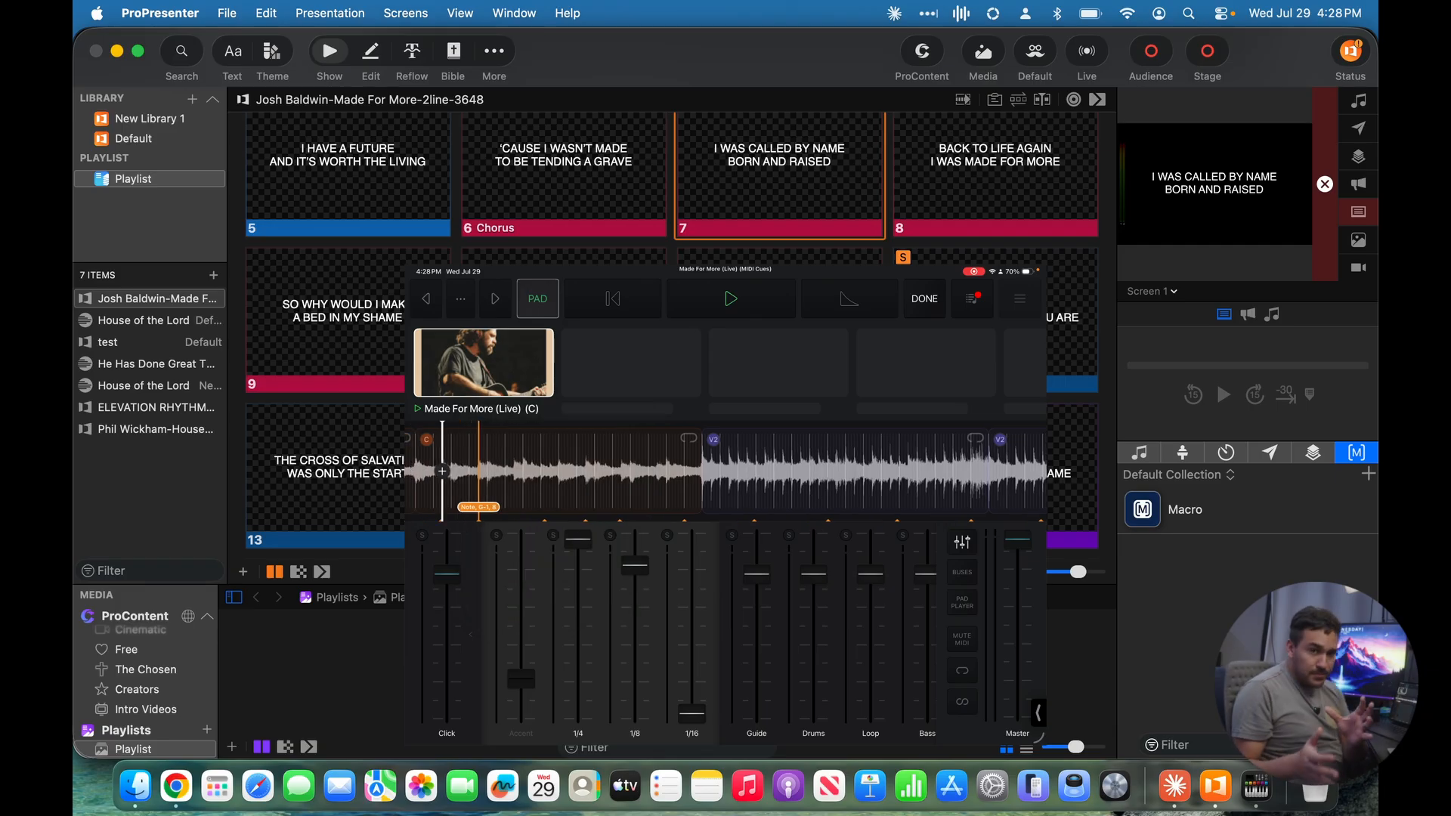